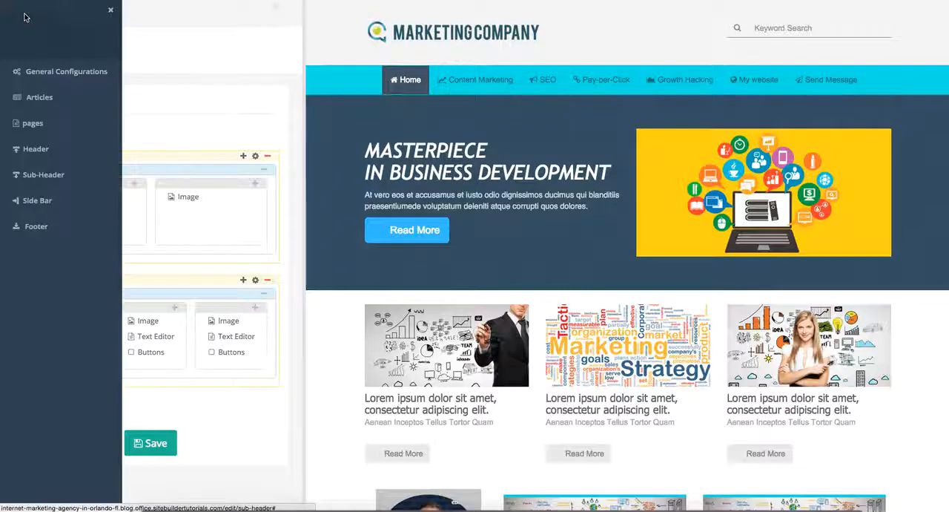
- Open the Sub-Header layout and add a new empty container above the existing two containers
click(43, 175)
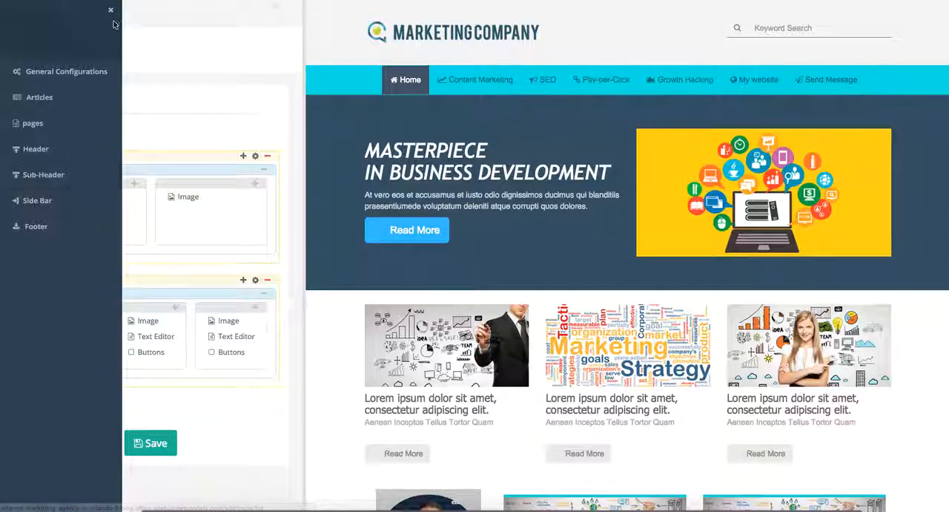
click(111, 11)
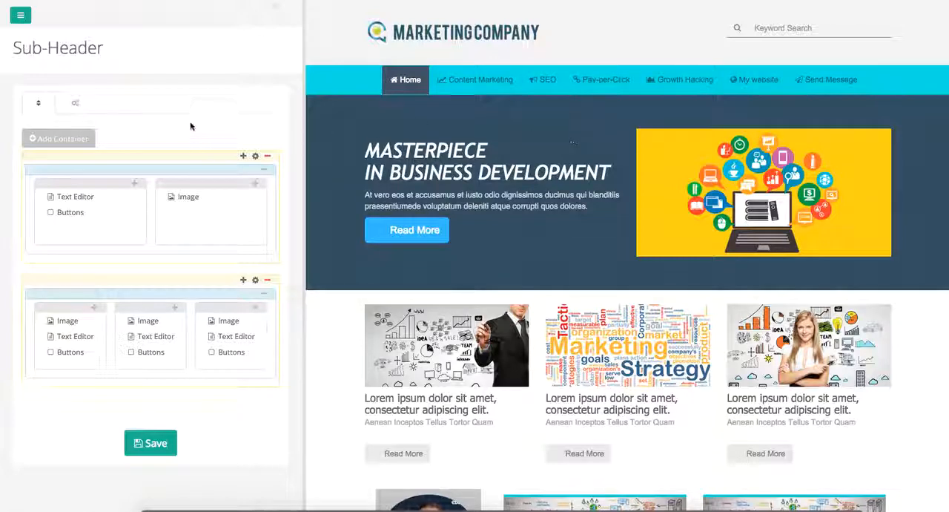
click(60, 143)
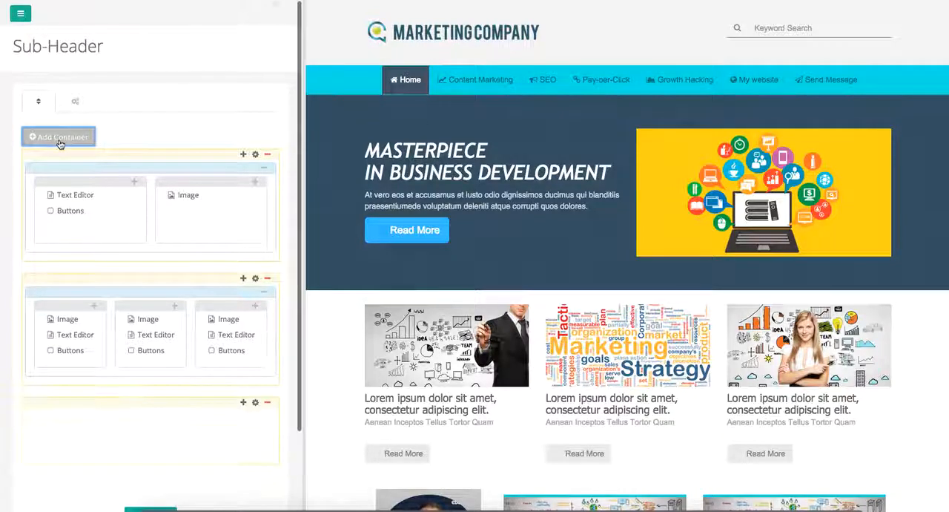
drag(143, 381, 152, 153)
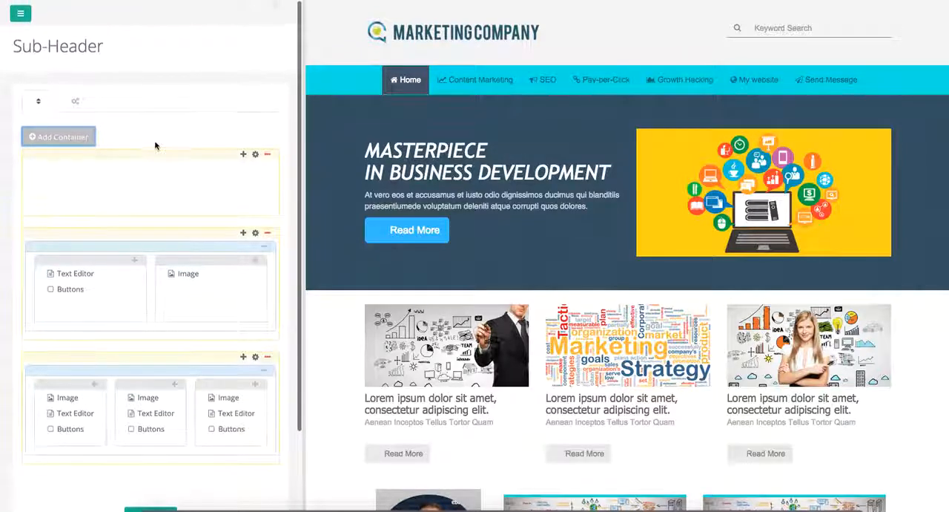
- Save the sub-header layout and dismiss the notification
scroll(152, 334, down, 2)
click(152, 456)
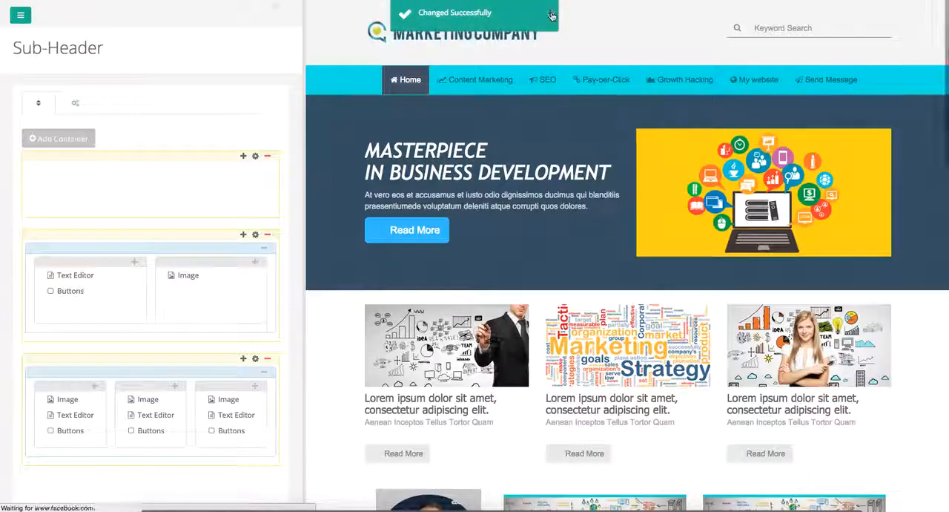
click(548, 13)
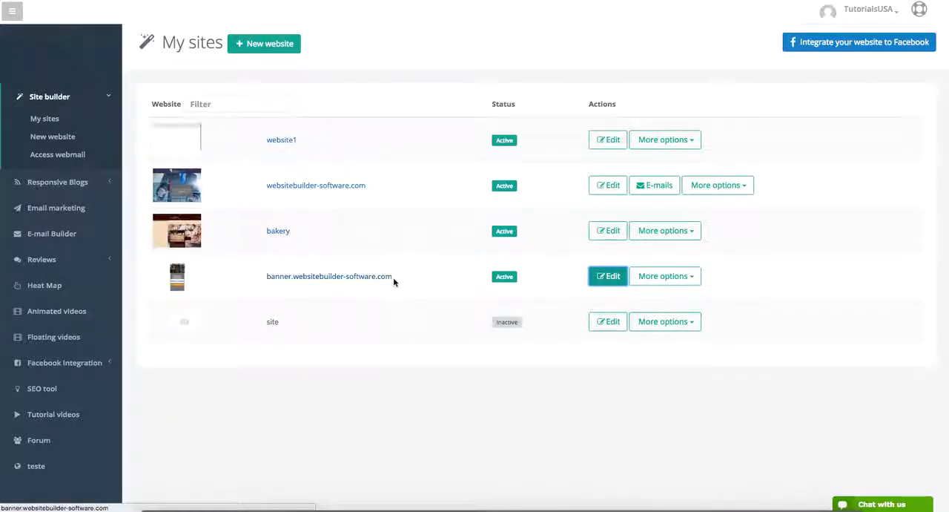
- Open the published banner.websitebuilder-software.com site from My sites and view its Image, Video and Image Slides pages
click(643, 277)
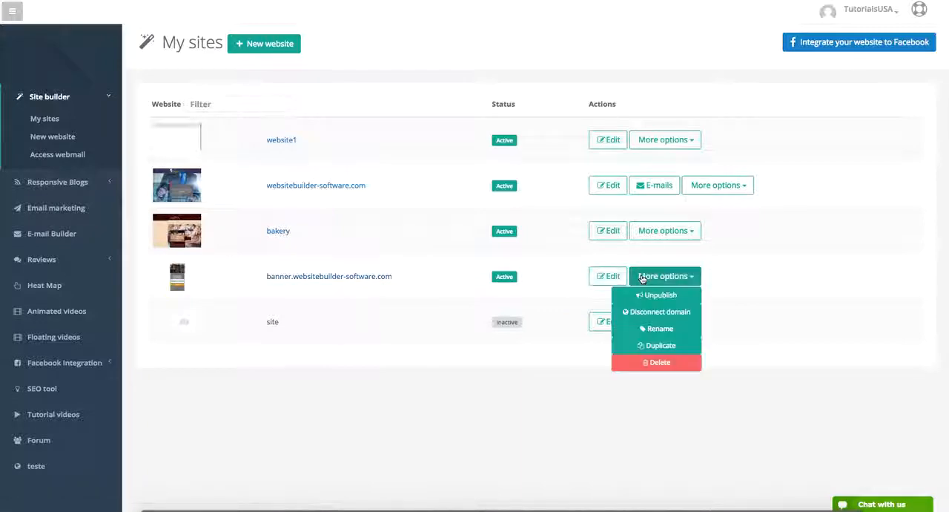
click(643, 277)
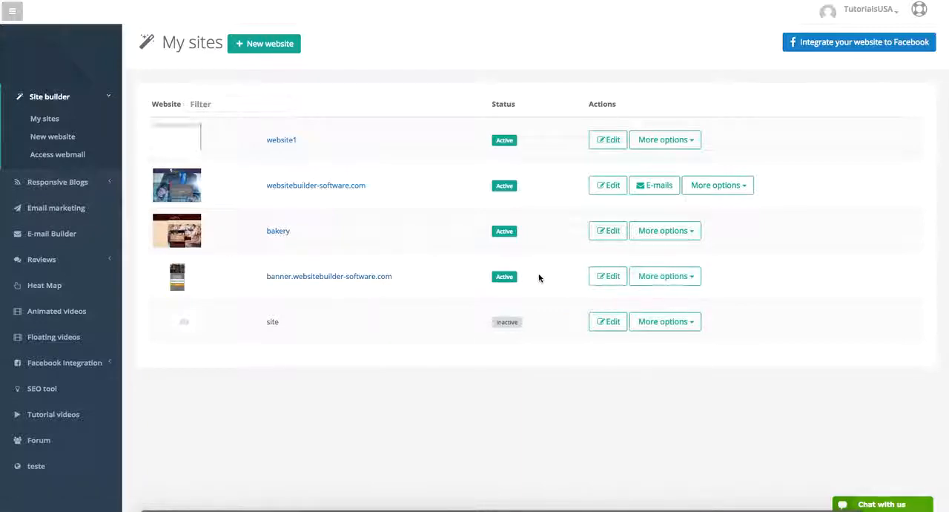
click(349, 278)
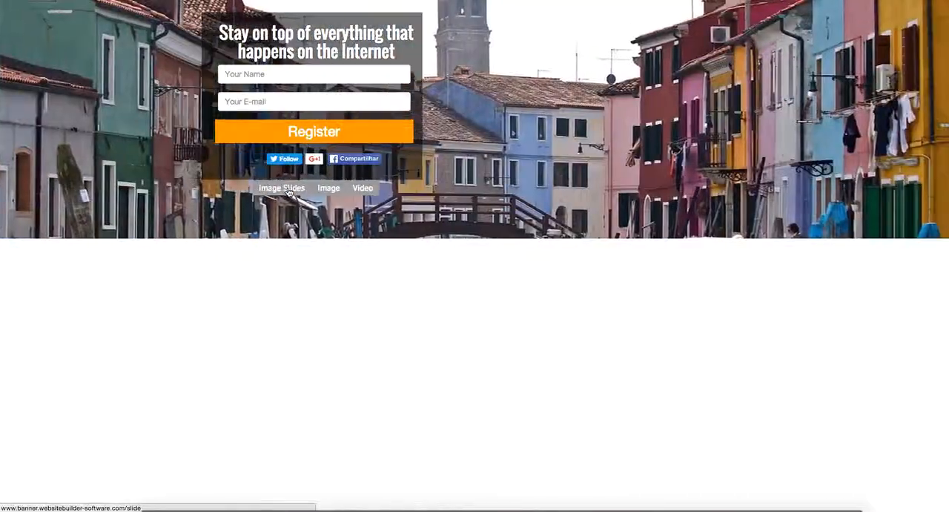
click(330, 190)
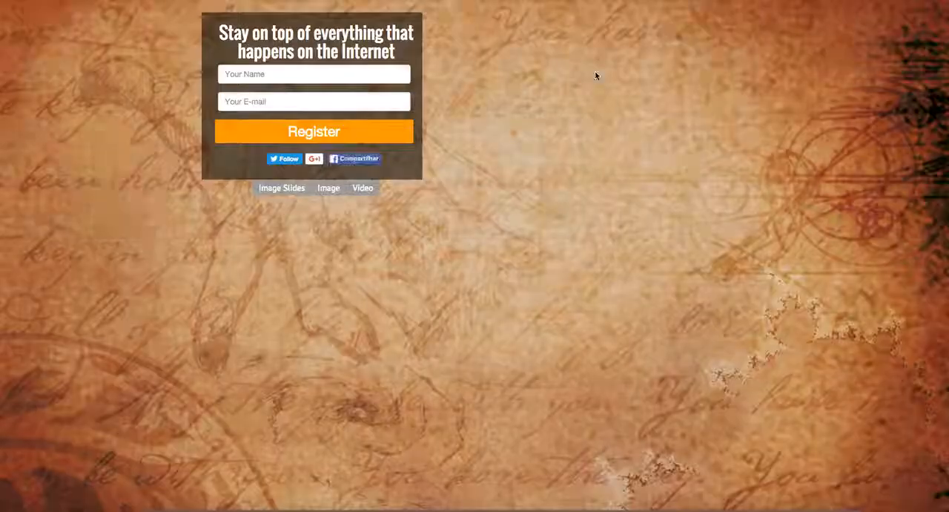
click(362, 188)
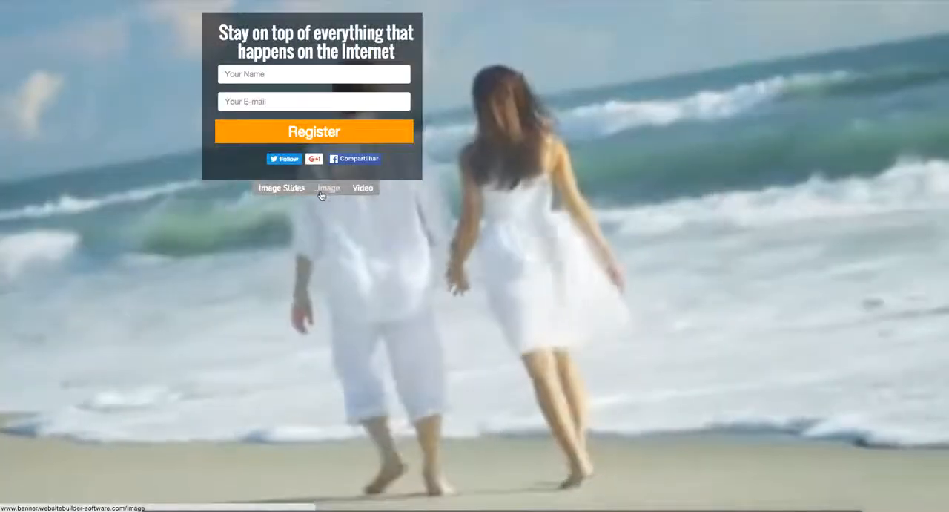
click(302, 190)
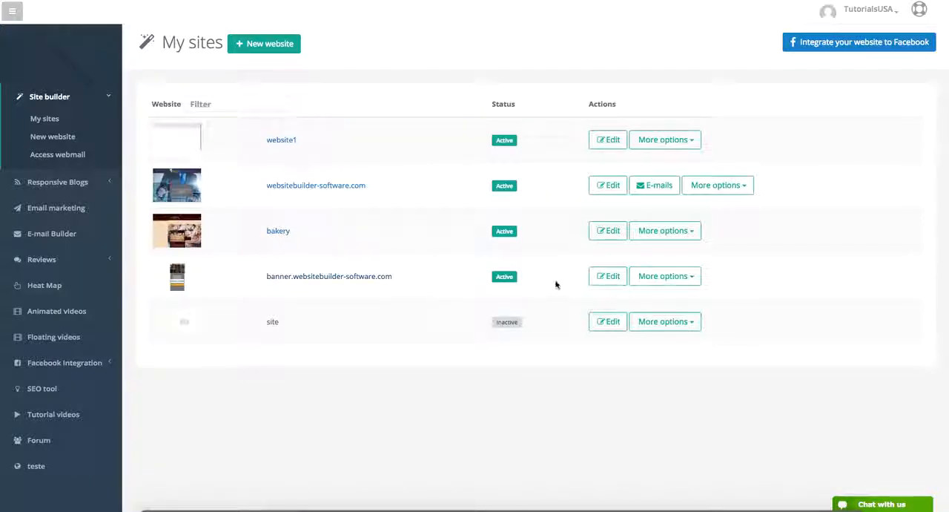
- Open banner.websitebuilder-software.com for editing from My sites, and turn the rulers off and back on
click(601, 281)
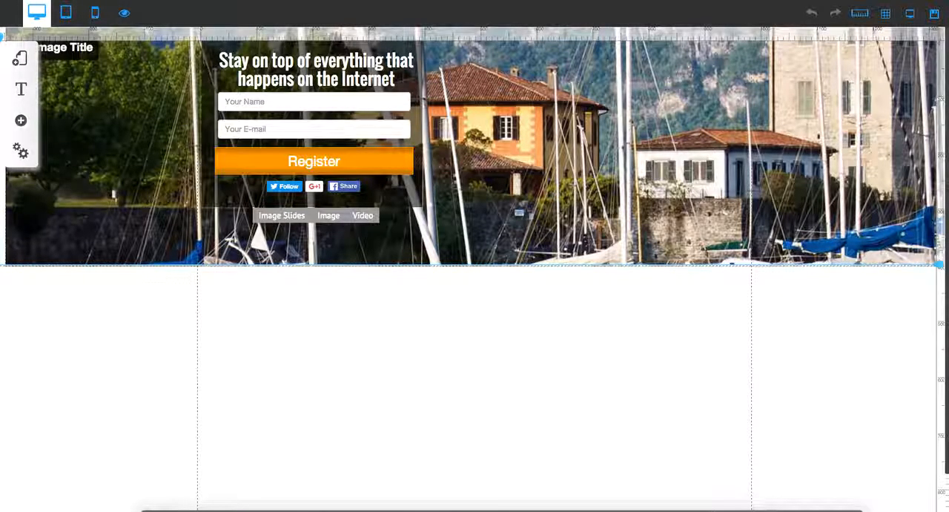
click(864, 21)
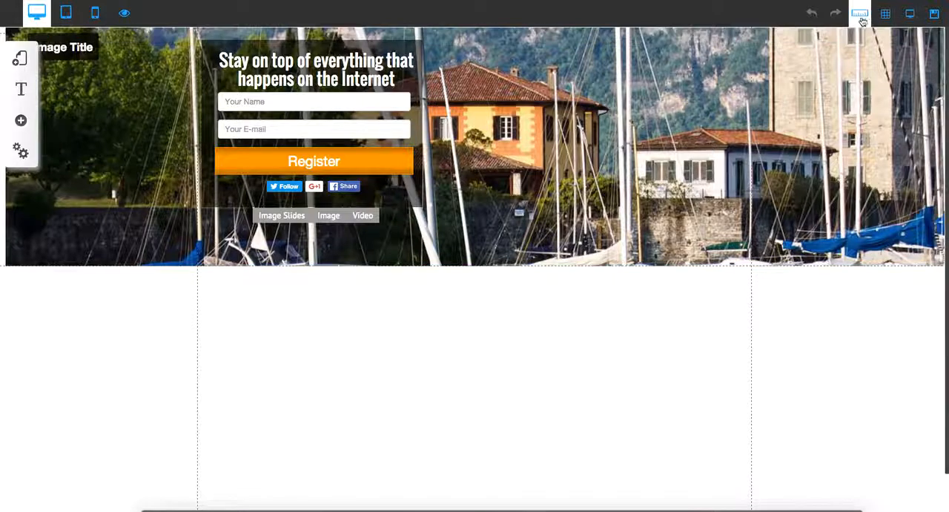
click(862, 21)
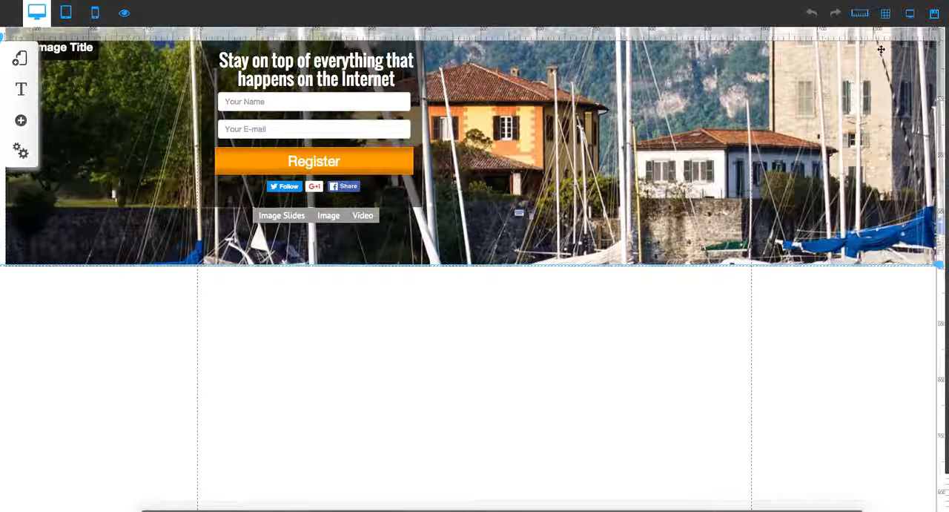
- Try the horizontal guide at about 305 px and 218 px, and return it to the banner's lower edge
drag(940, 264, 940, 210)
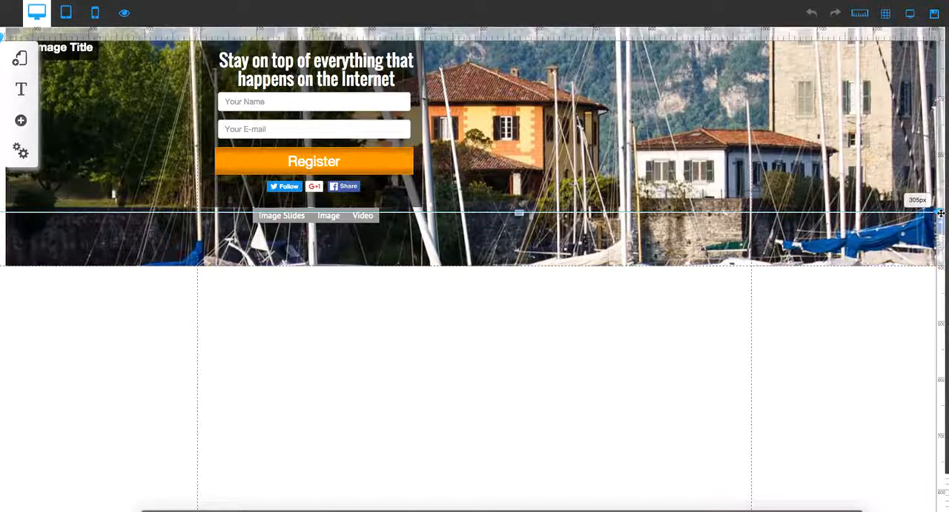
double_click(940, 210)
drag(941, 169, 942, 164)
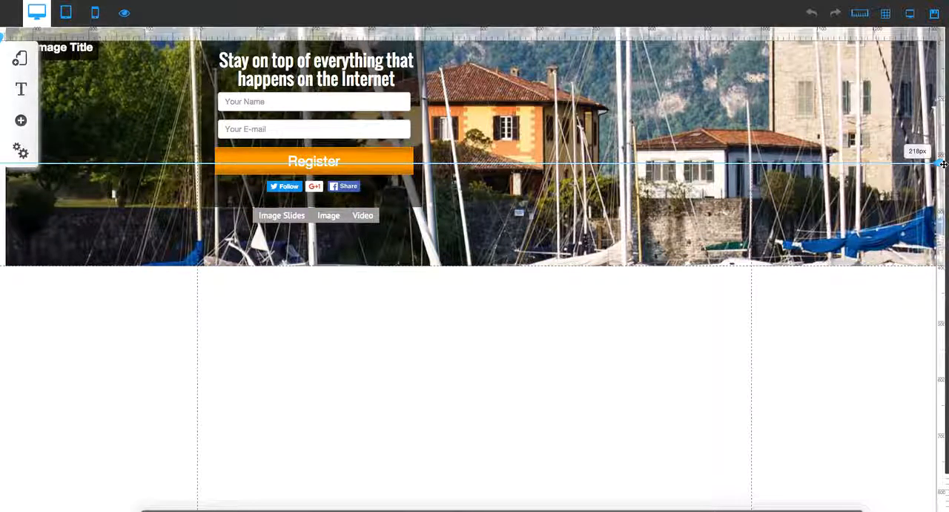
drag(940, 162, 940, 266)
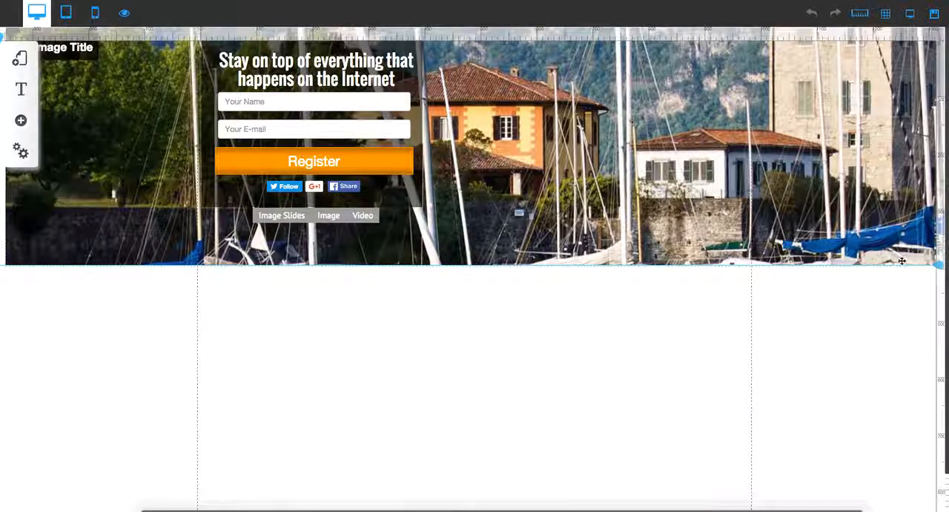
- Move the page's lower boundary up to the horizontal guide at the banner's lower edge
scroll(729, 273, down, 1)
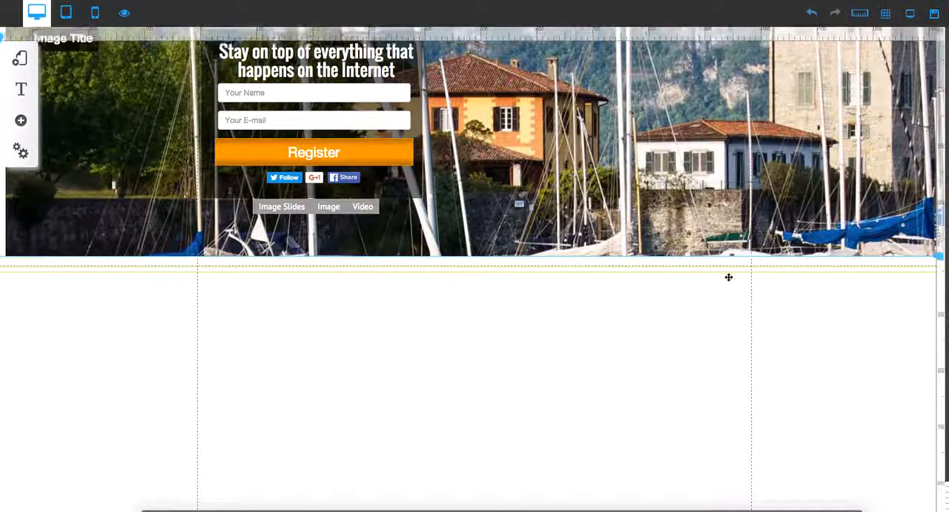
drag(471, 311, 473, 257)
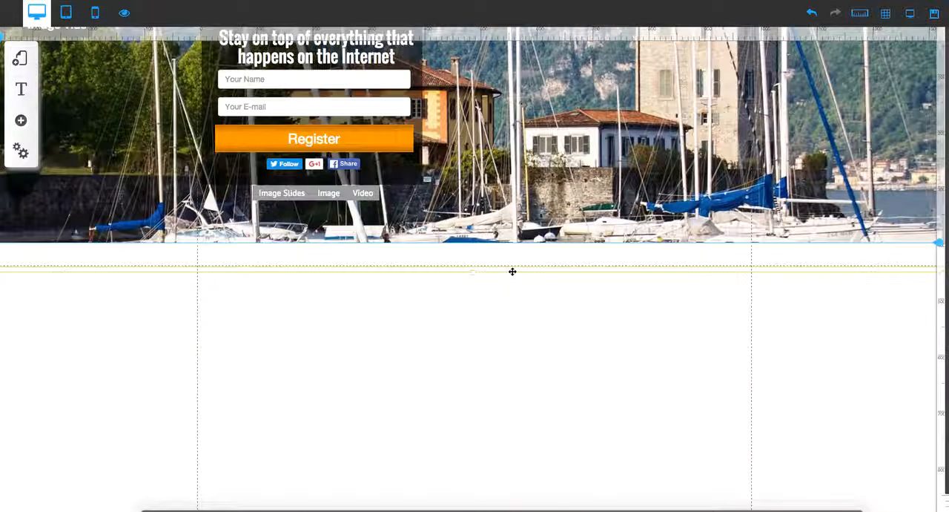
scroll(511, 267, up, 1)
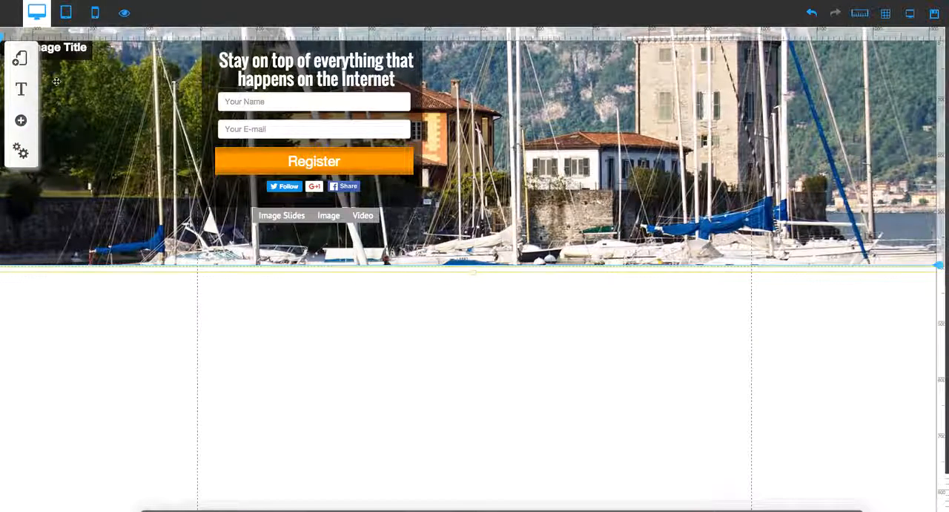
- View the default layout's Image, Video and Image Slides pages and close the layout settings
click(18, 63)
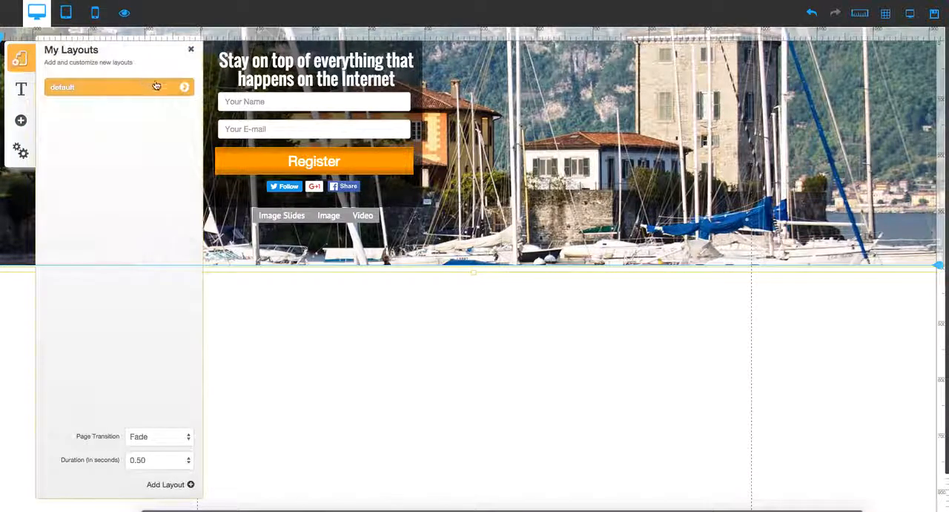
click(184, 89)
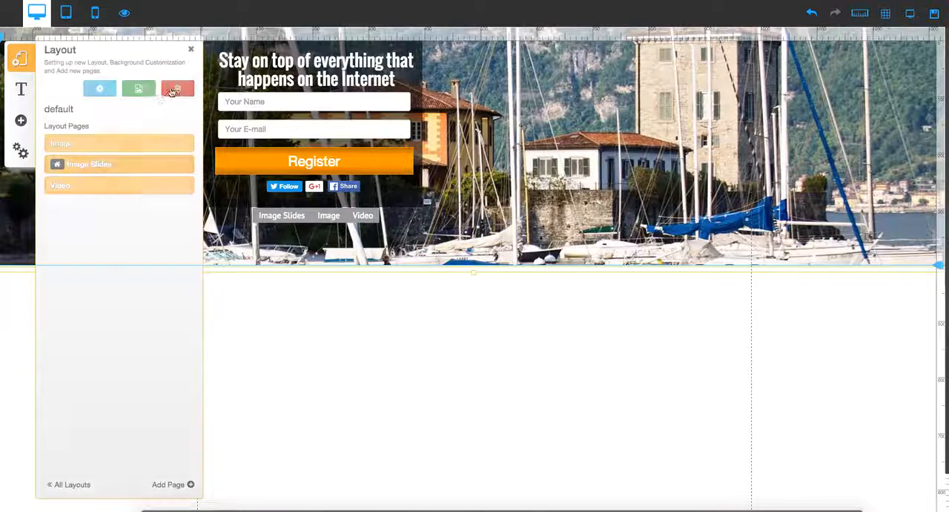
click(104, 146)
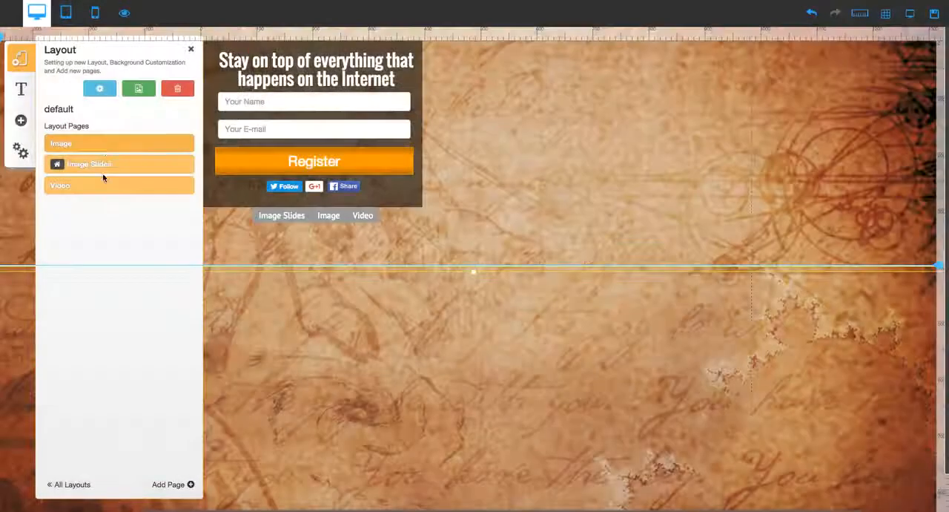
click(104, 185)
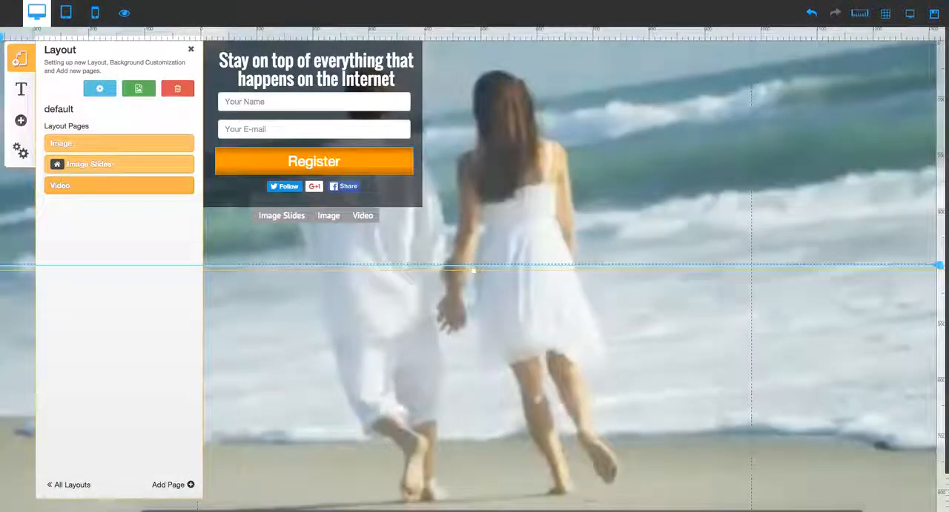
click(106, 162)
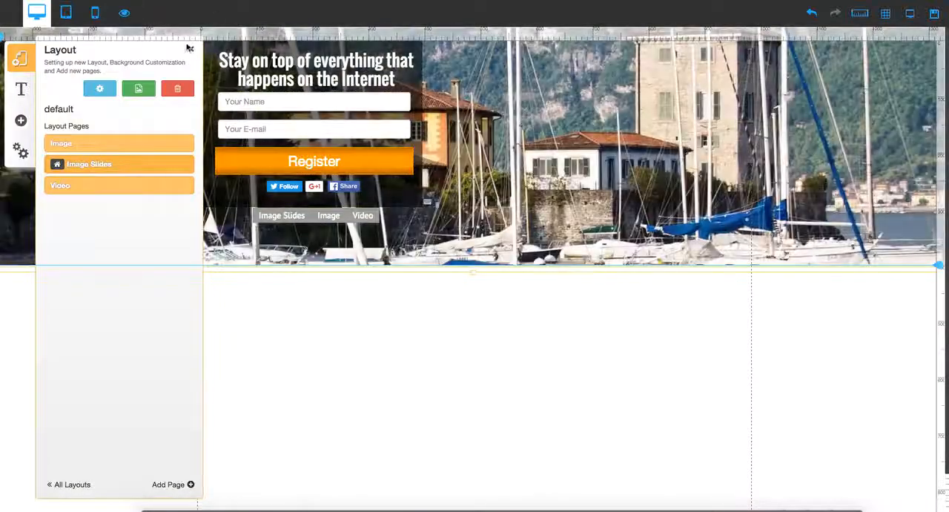
click(191, 51)
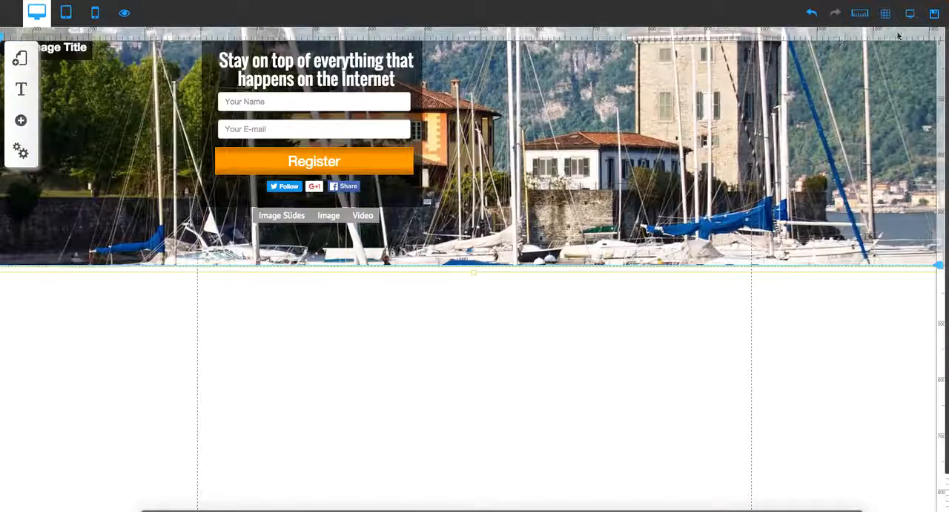
- Save the modified default layout along with the site style and site settings
click(934, 18)
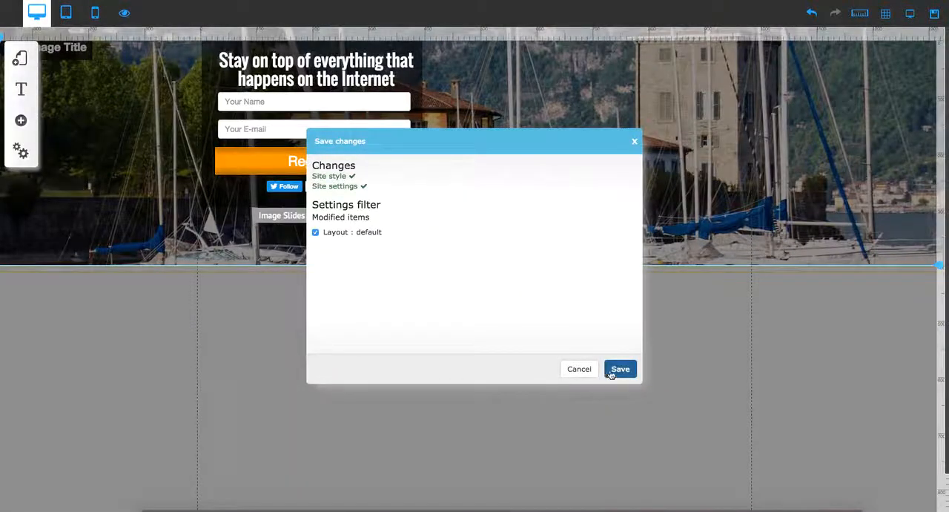
click(620, 370)
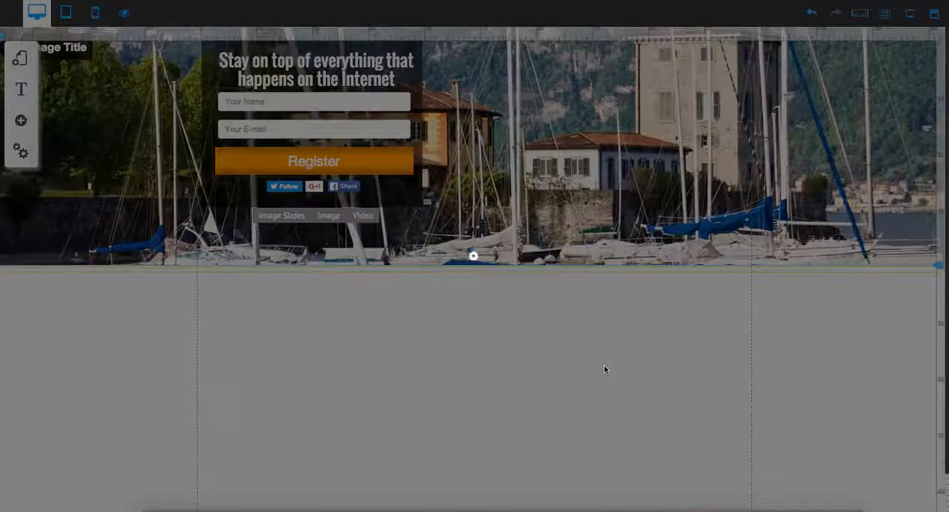
click(546, 291)
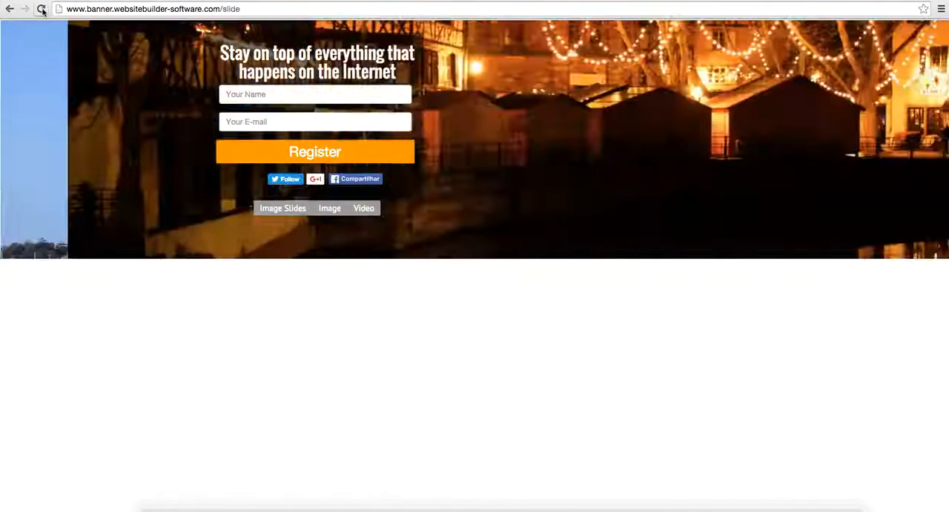
- Reload the published banner site and select its web address without the /slide ending
click(42, 11)
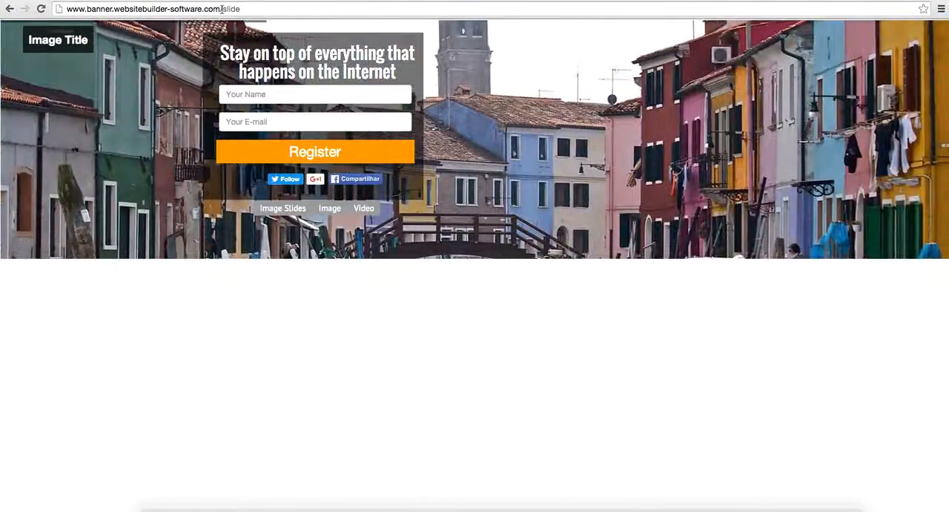
drag(222, 9, 70, 10)
key(ctrl+c)
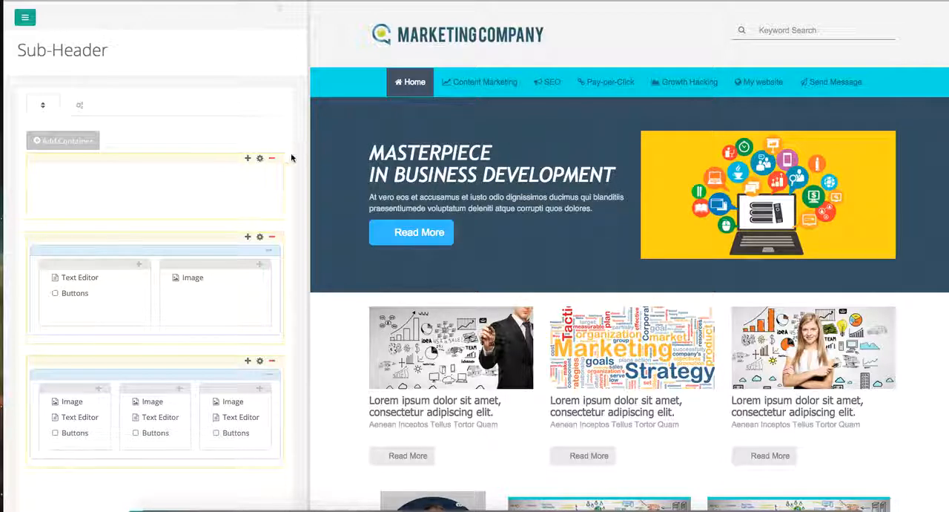
- Return to the Sub-Header layout and add a single 100% column to the empty container above the others
click(249, 159)
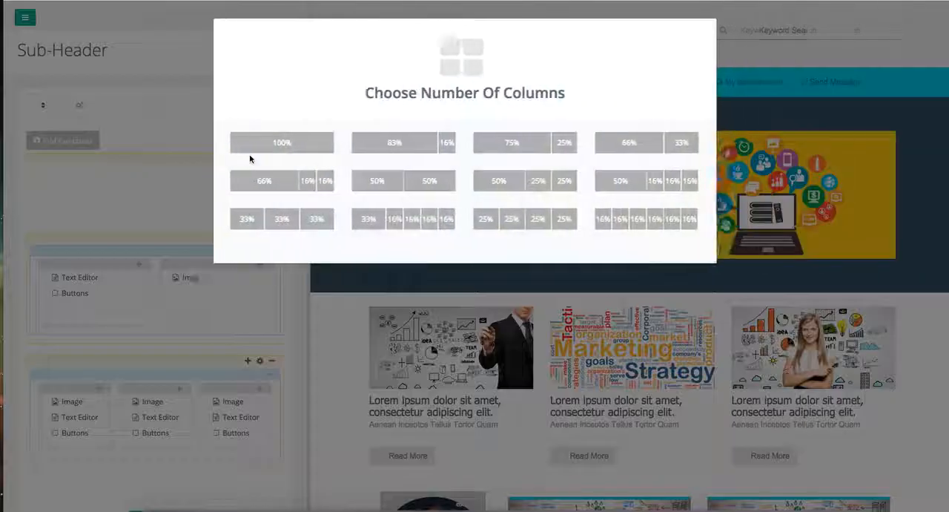
click(263, 151)
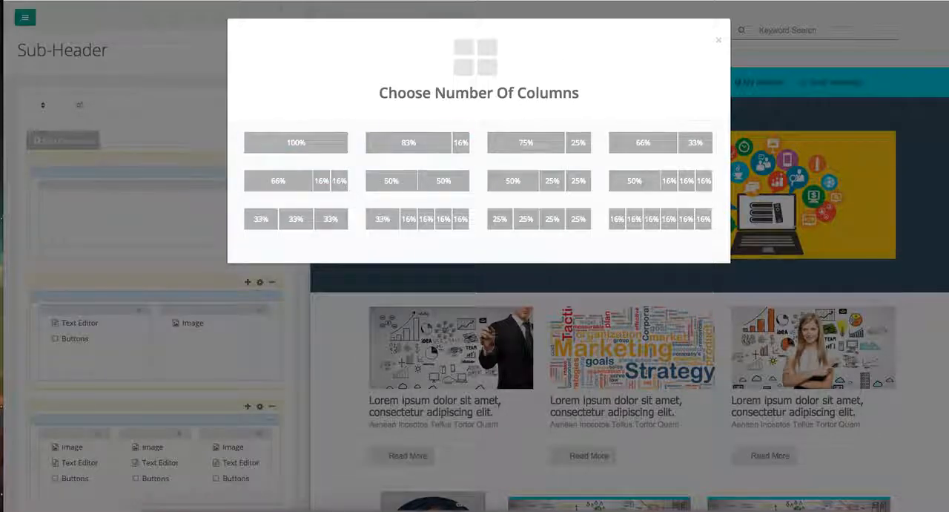
click(719, 40)
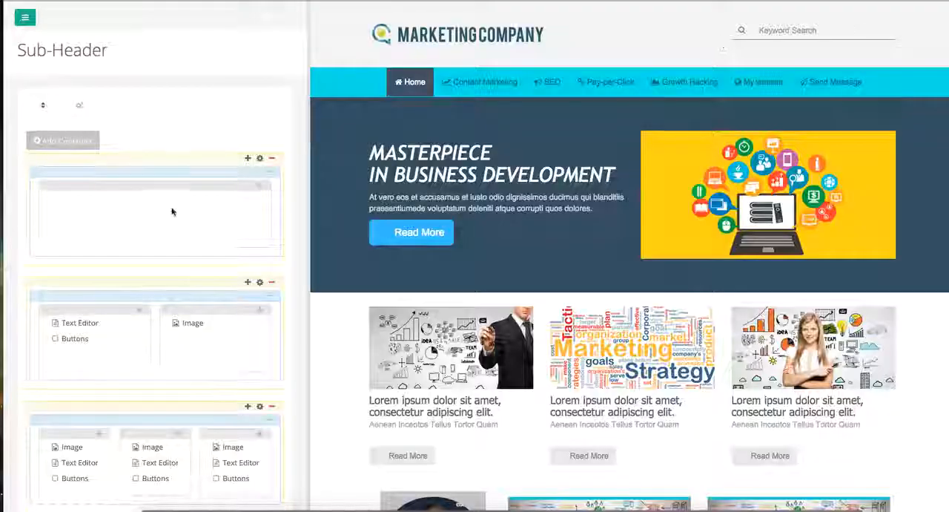
click(260, 187)
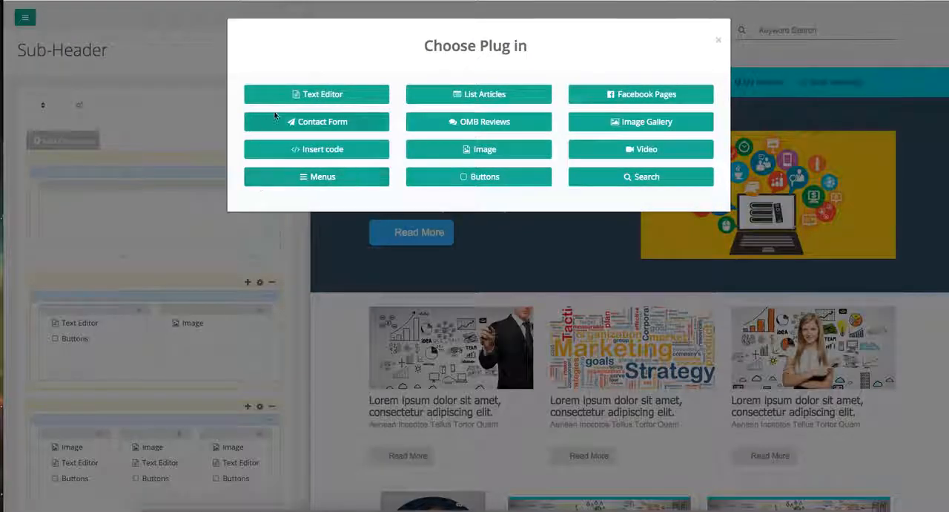
click(305, 94)
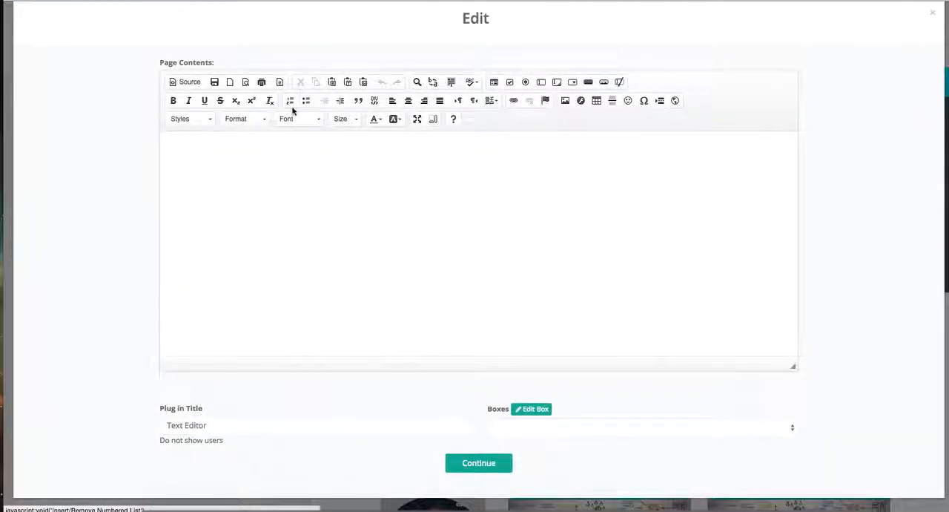
click(676, 102)
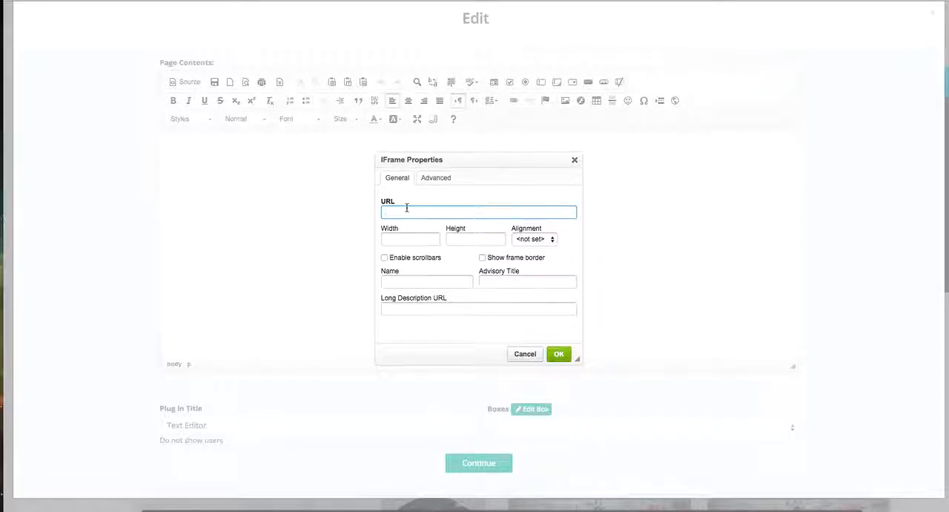
key(ctrl+v)
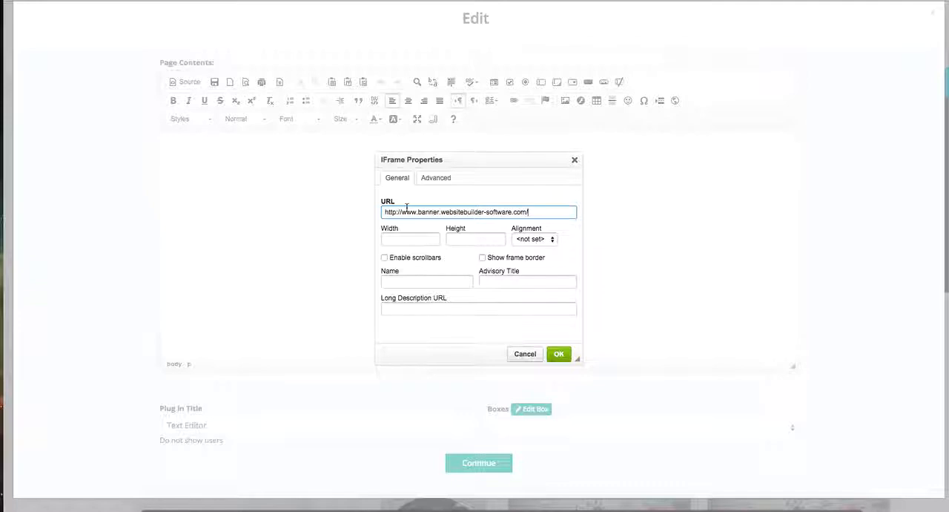
click(436, 239)
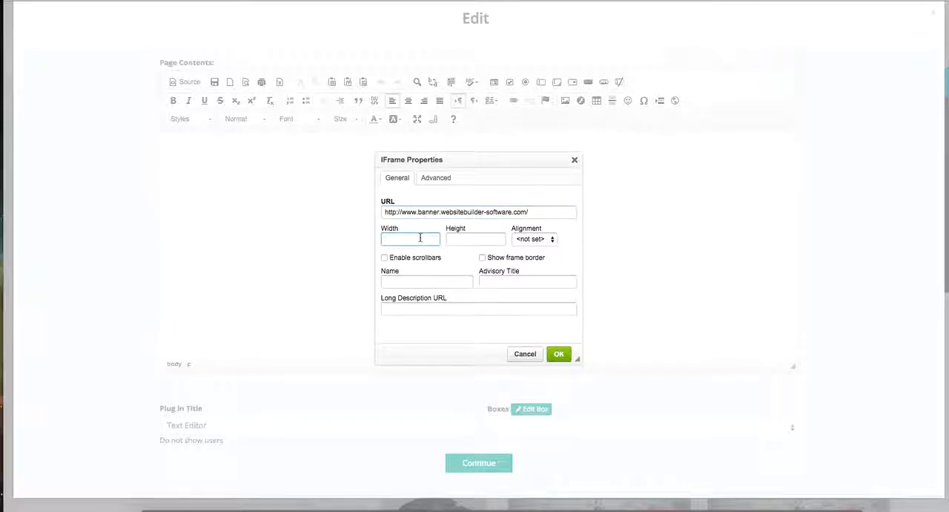
text(100)
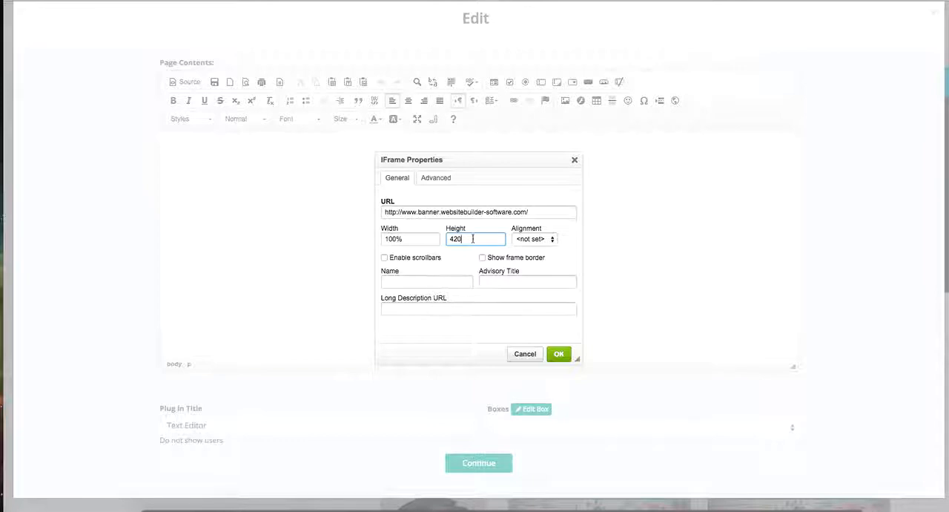
click(560, 354)
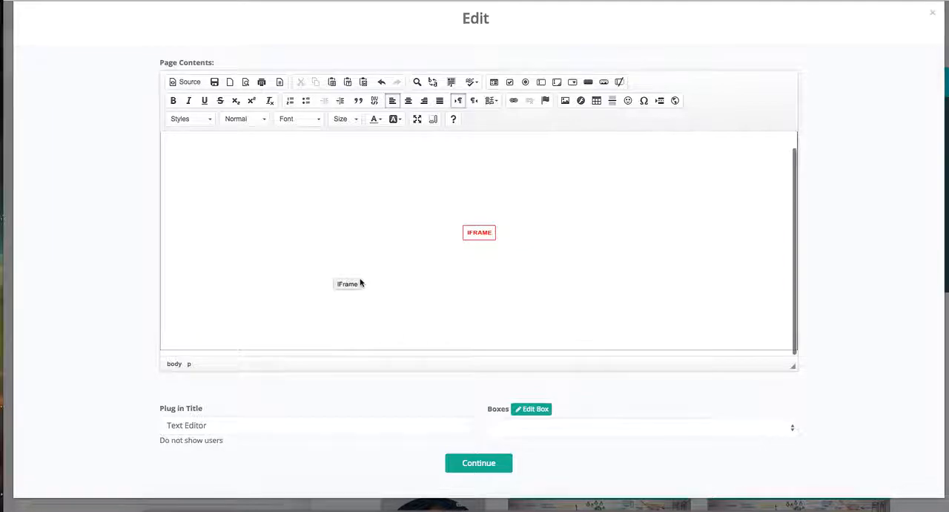
- Accept the Text Editor plug-in's contents and save the sub-header layout
click(458, 466)
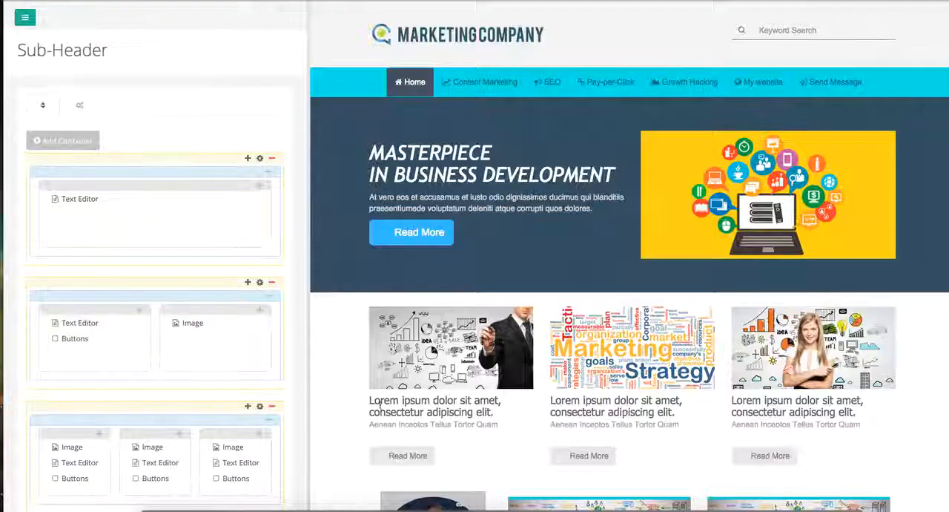
scroll(239, 439, down, 3)
click(174, 432)
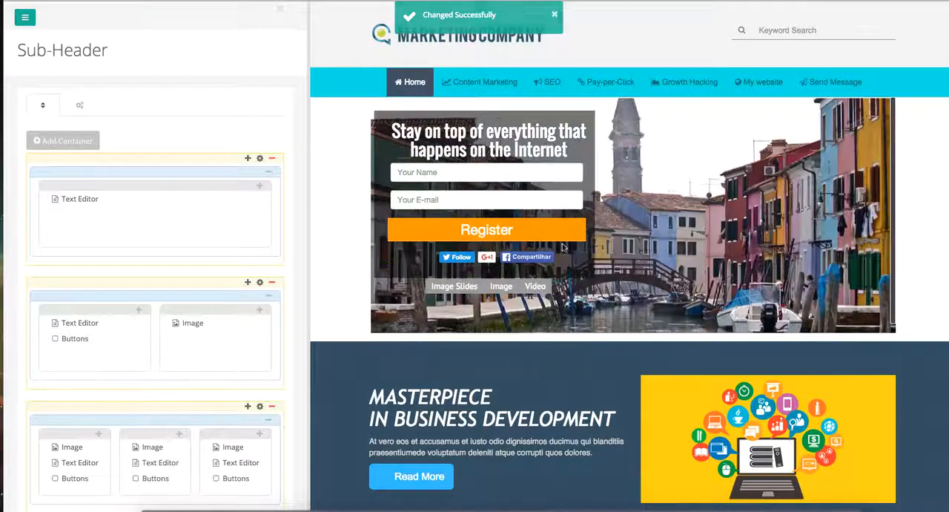
click(260, 187)
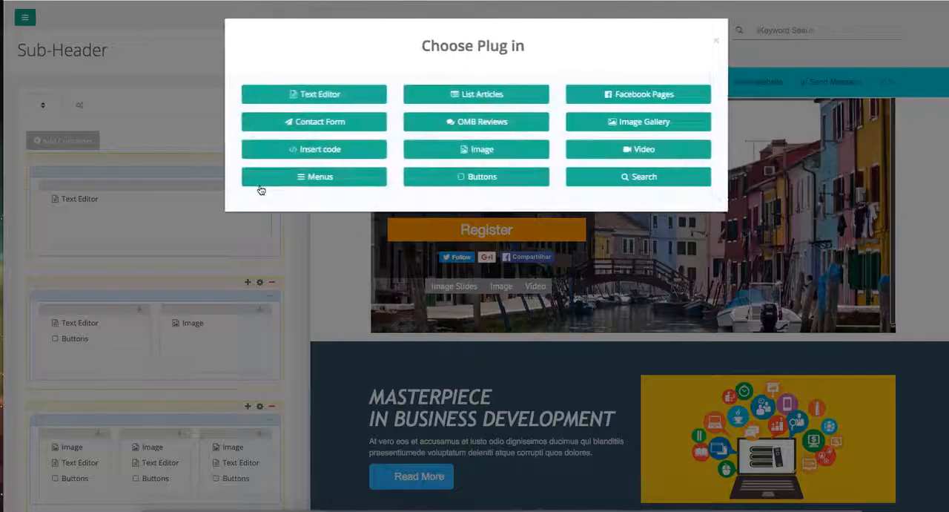
click(271, 94)
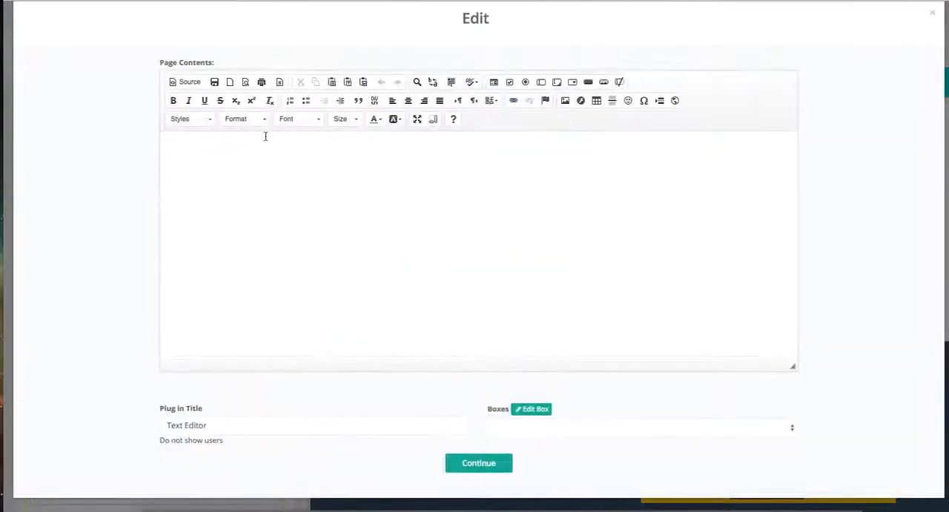
click(358, 181)
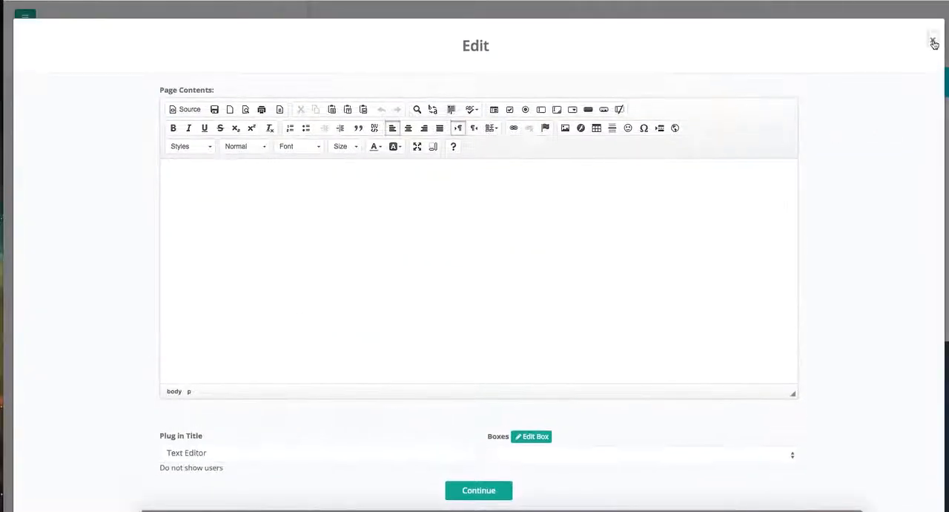
click(933, 41)
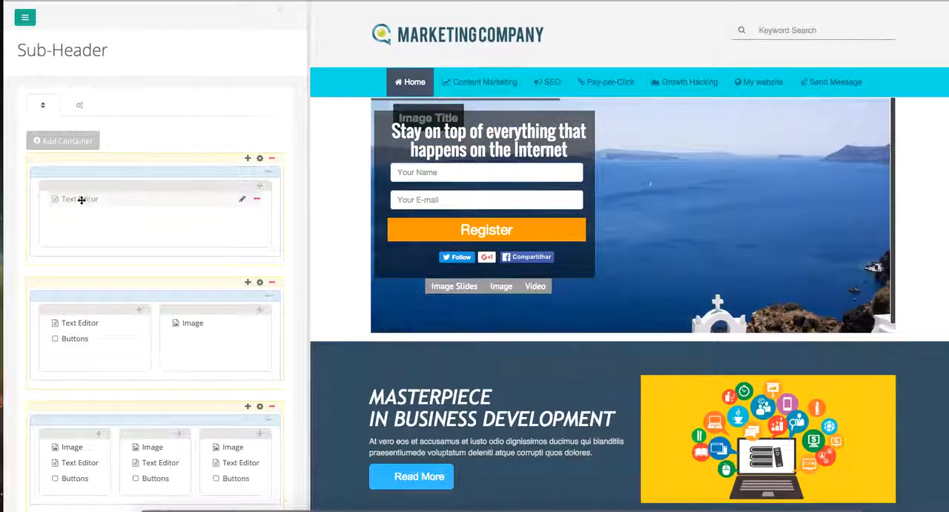
- Review the URL and size settings of the banner iframe in the top container's existing Text Editor plug-in
click(240, 201)
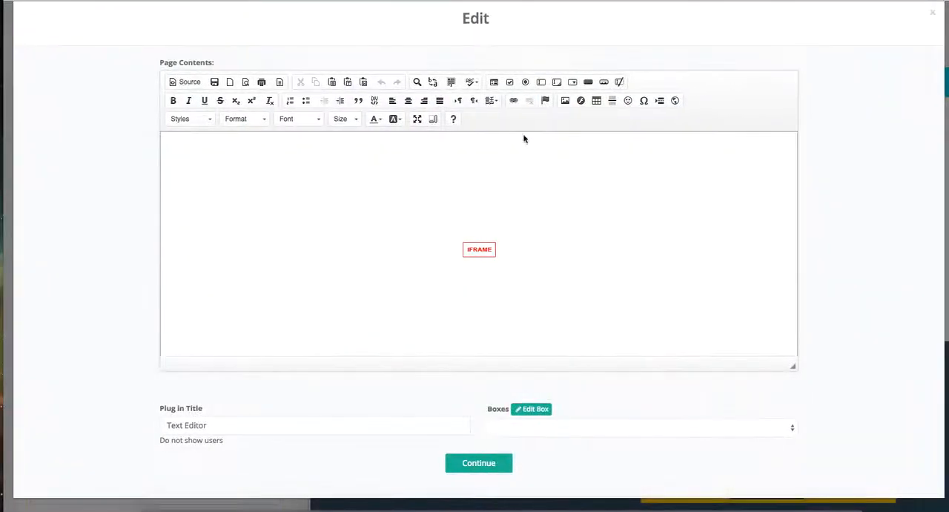
right_click(503, 177)
click(534, 221)
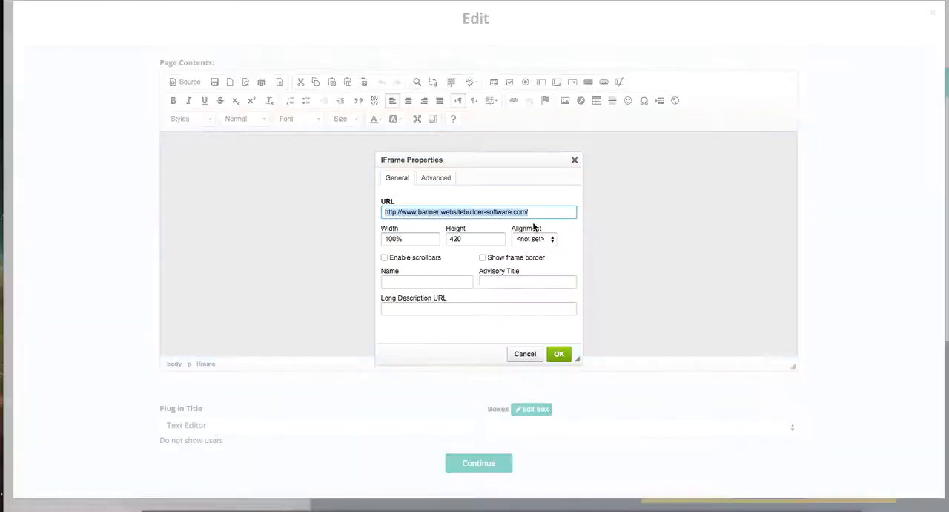
click(413, 239)
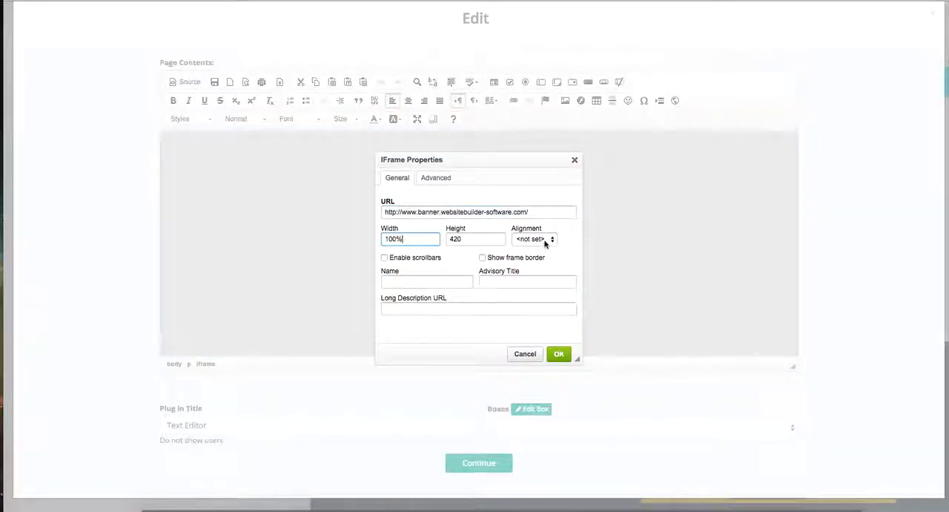
click(557, 355)
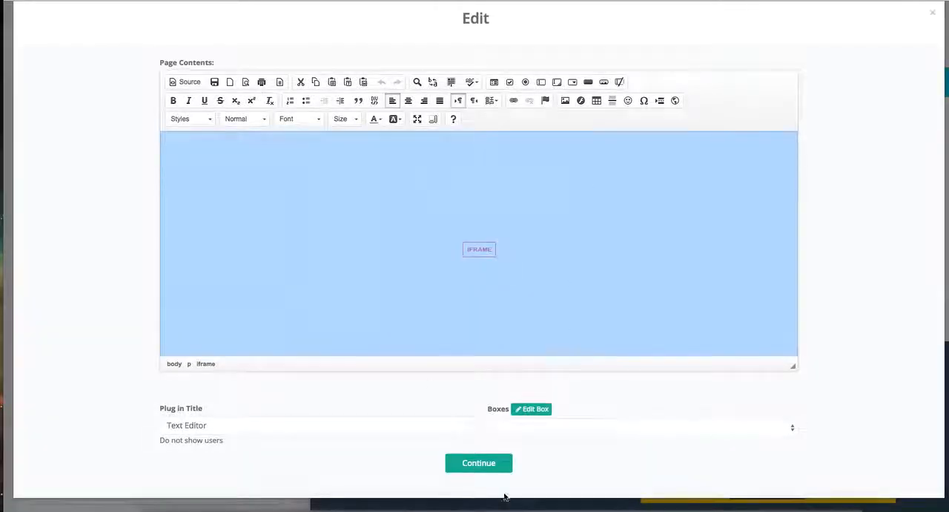
click(485, 464)
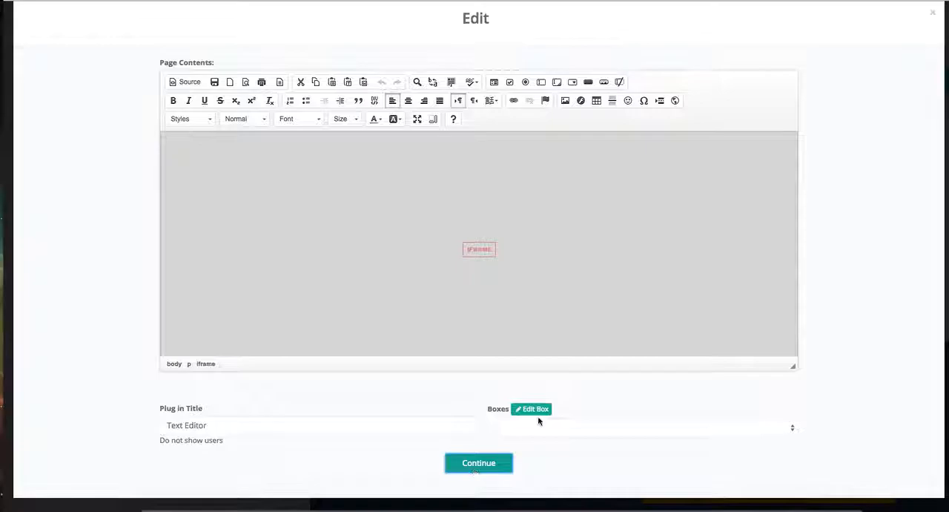
click(494, 463)
- Set the content style of the banner's container to 100% in its general content settings
click(259, 159)
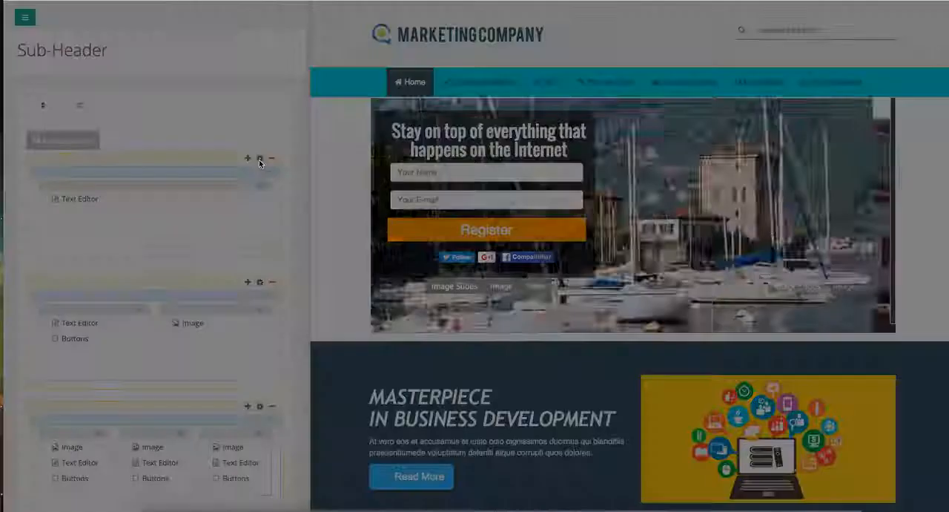
click(439, 78)
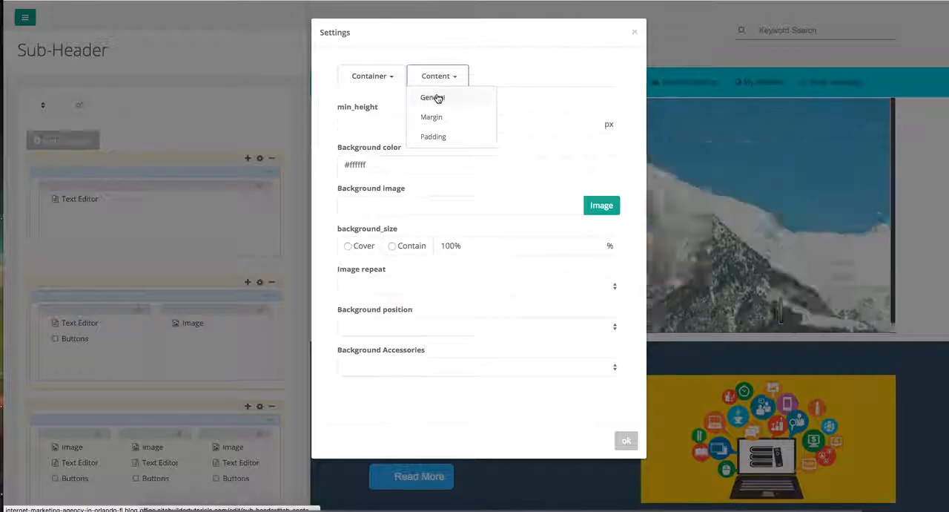
click(435, 96)
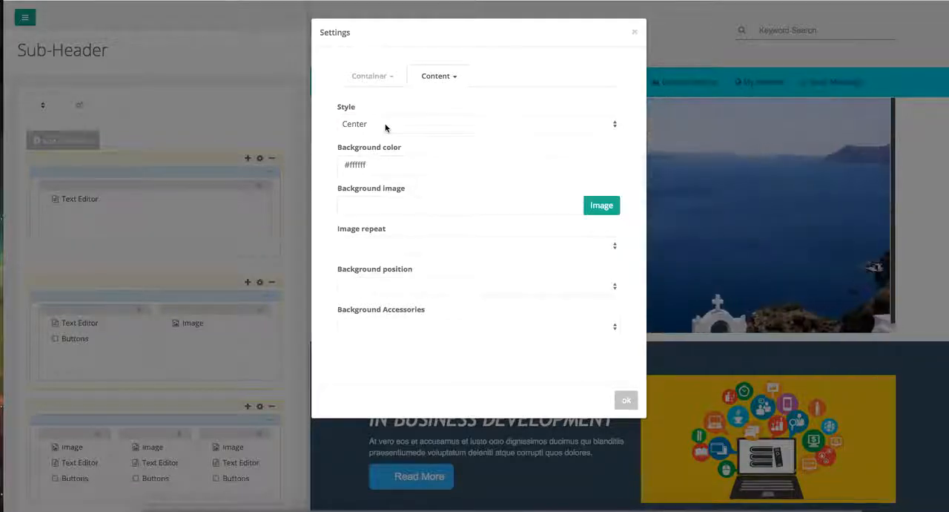
click(385, 128)
click(384, 139)
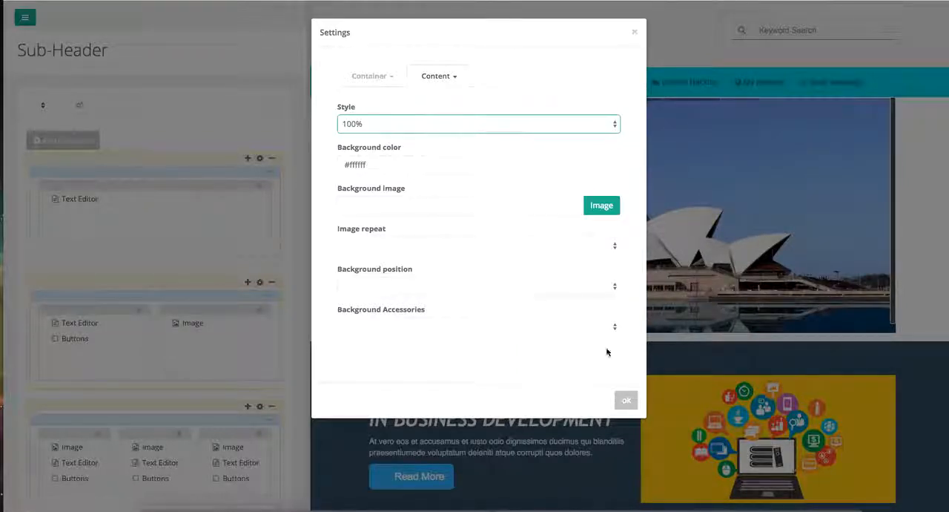
click(625, 400)
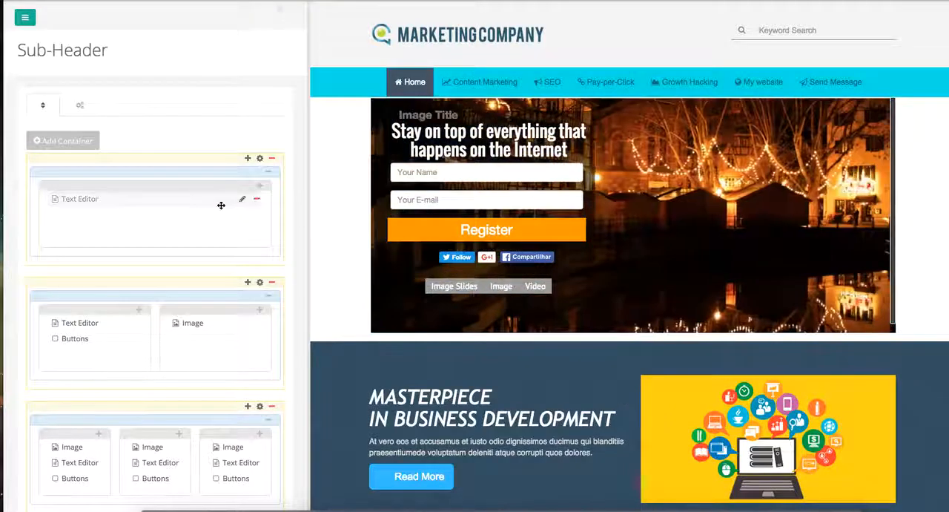
- Save the sub-header with the changed container style and dismiss the notification
scroll(220, 204, down, 2)
click(153, 428)
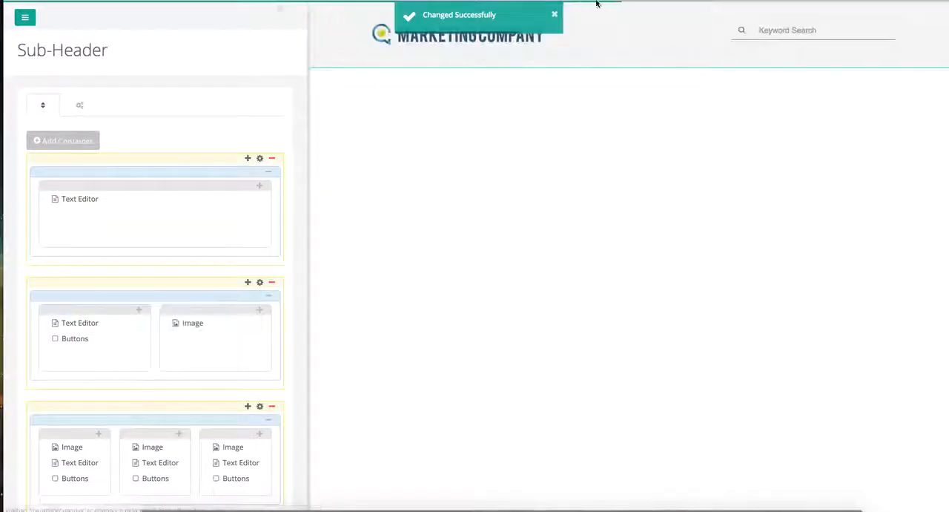
click(557, 17)
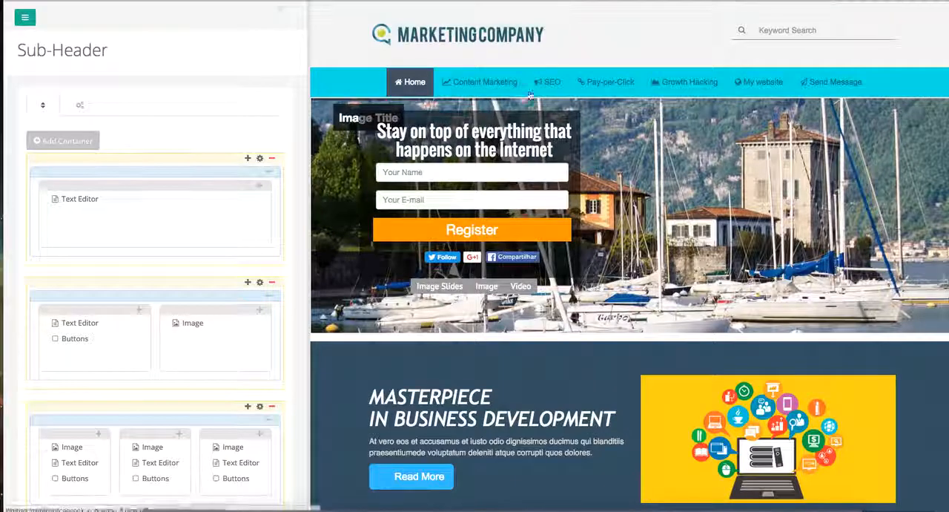
- Collapse the layout editing area to view the banner across the whole page, and expand it again
drag(309, 173, 5, 15)
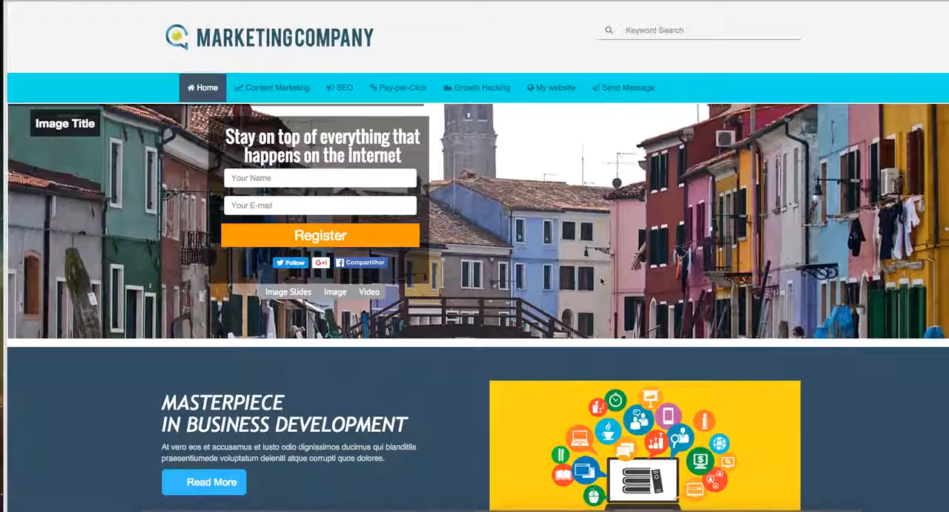
scroll(731, 361, down, 1)
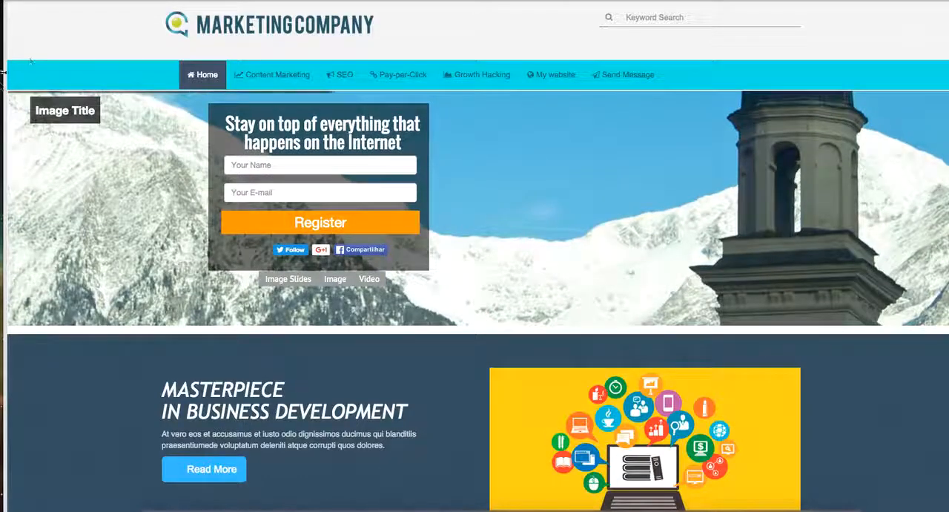
drag(4, 85, 29, 100)
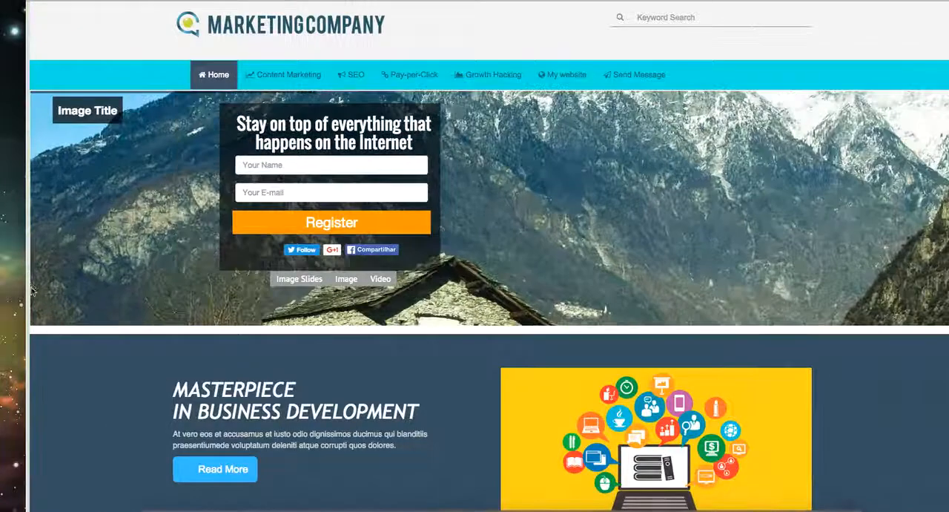
drag(30, 270, 271, 269)
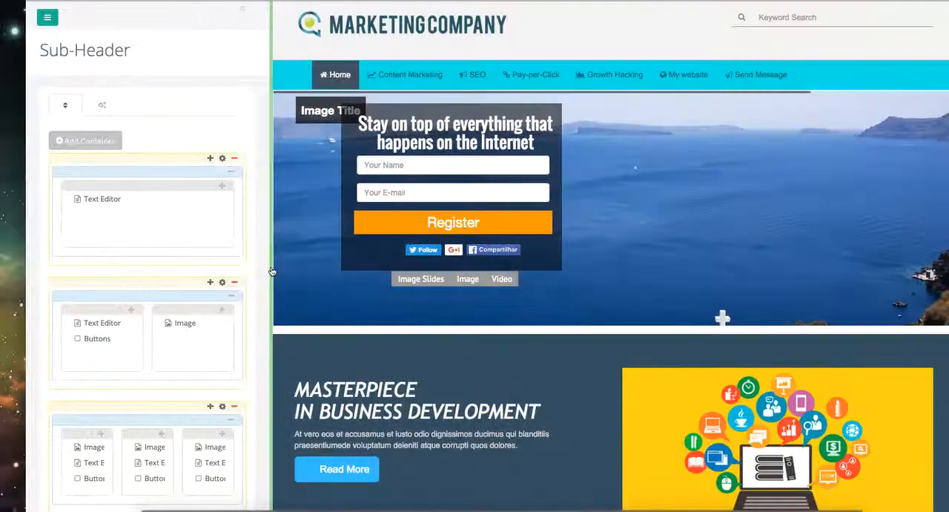
- Set the banner iframe's height to 300 in the top container's Text Editor plug-in and accept the edit
click(205, 201)
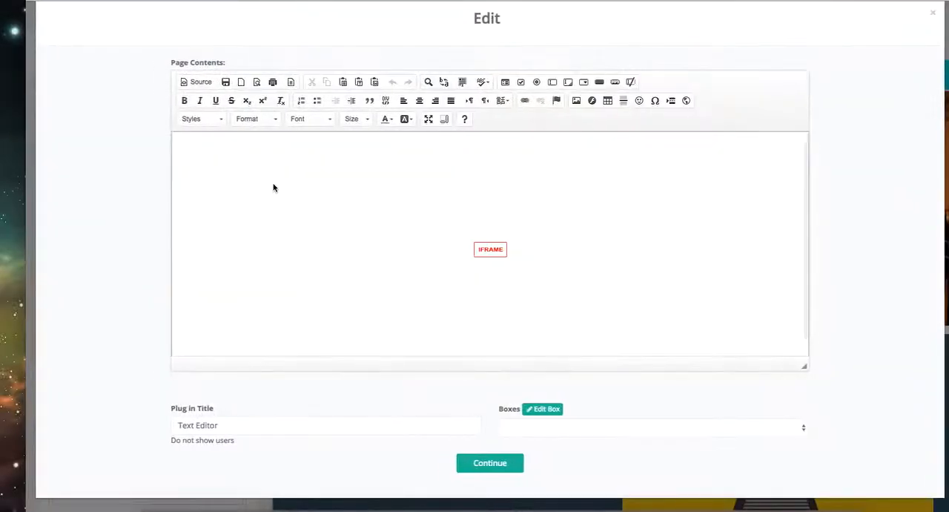
right_click(345, 204)
click(395, 251)
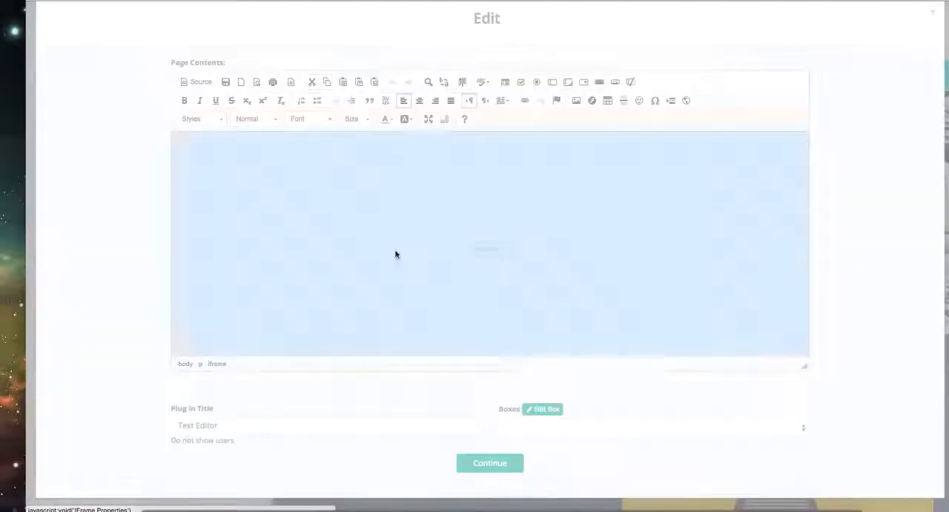
double_click(482, 240)
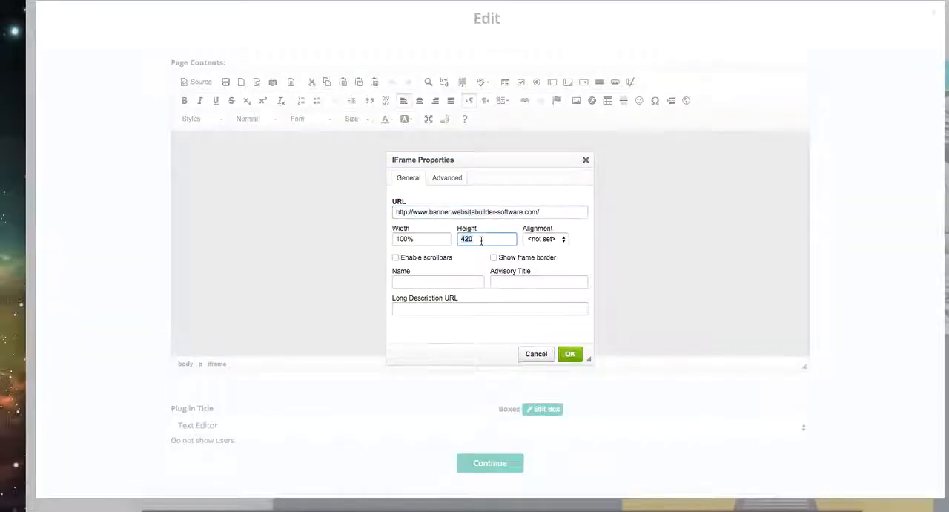
text(300)
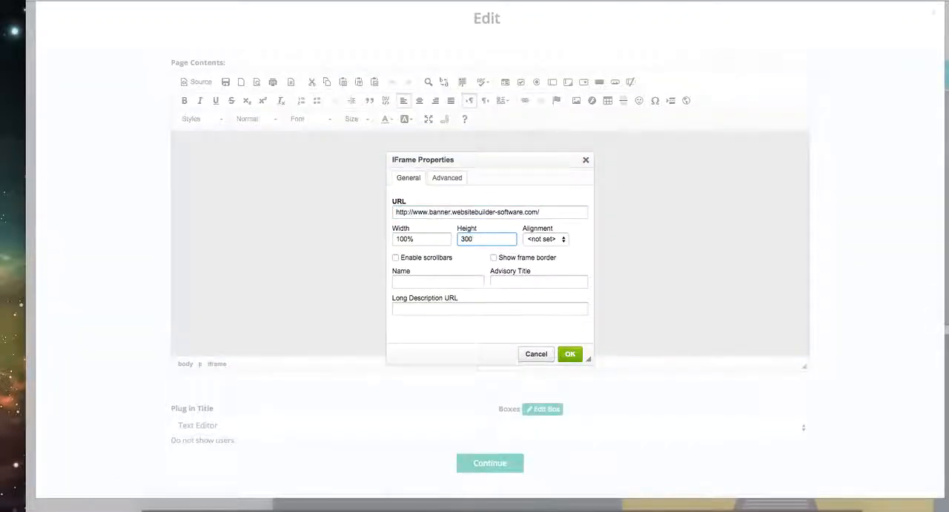
click(570, 353)
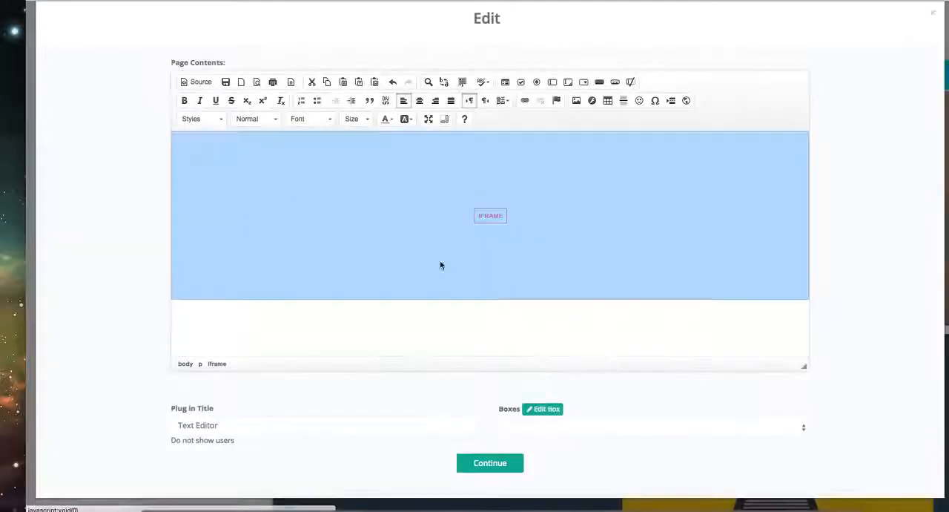
click(322, 327)
click(489, 468)
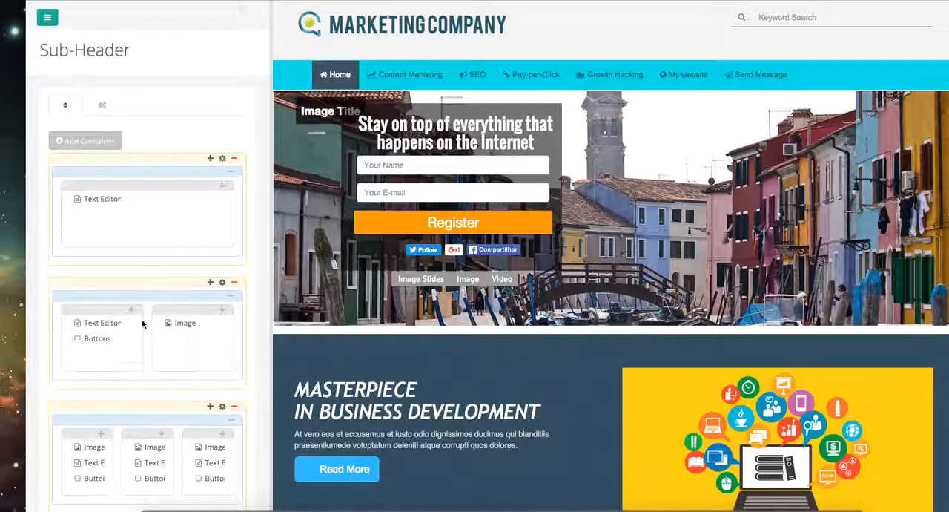
- Save the sub-header with the changed banner iframe height
scroll(144, 322, down, 3)
click(155, 428)
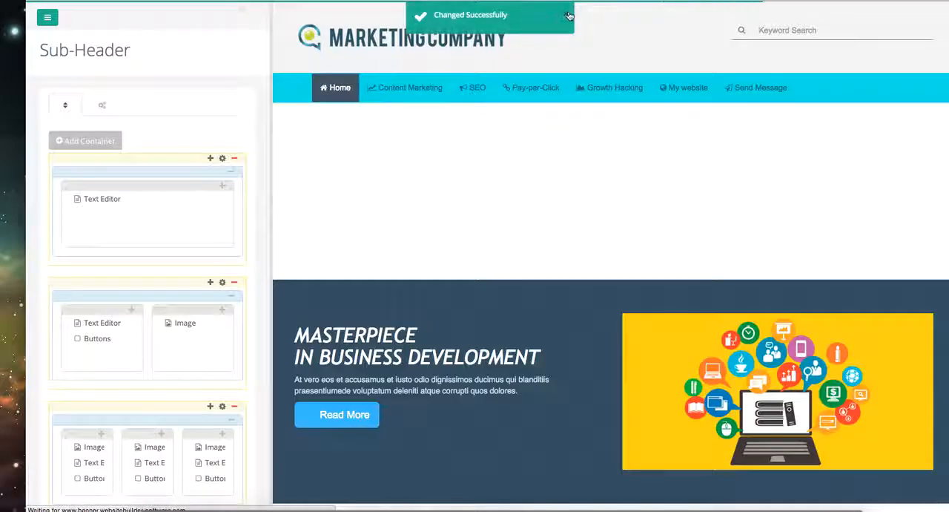
- Collapse the layout editing area to check the banner's height against the sections below it, and expand it again
click(247, 12)
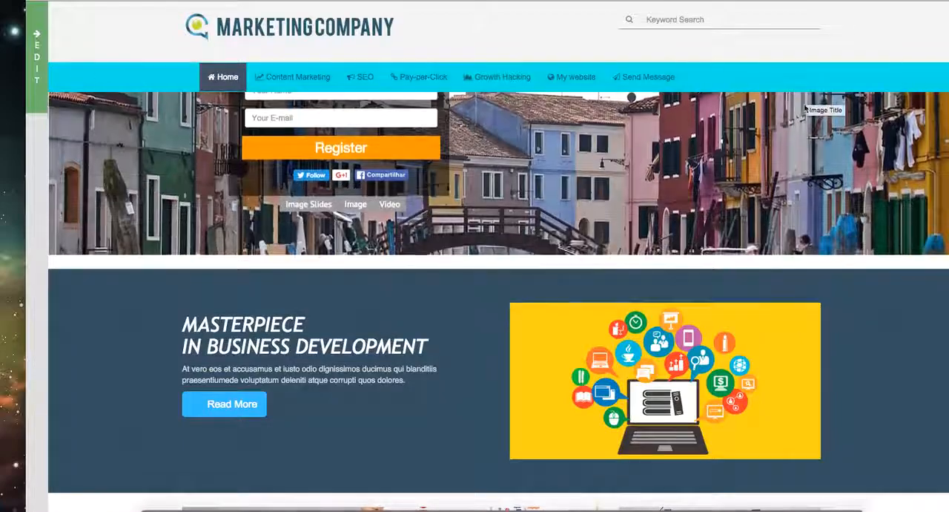
scroll(867, 293, down, 3)
scroll(868, 290, down, 3)
scroll(865, 287, up, 6)
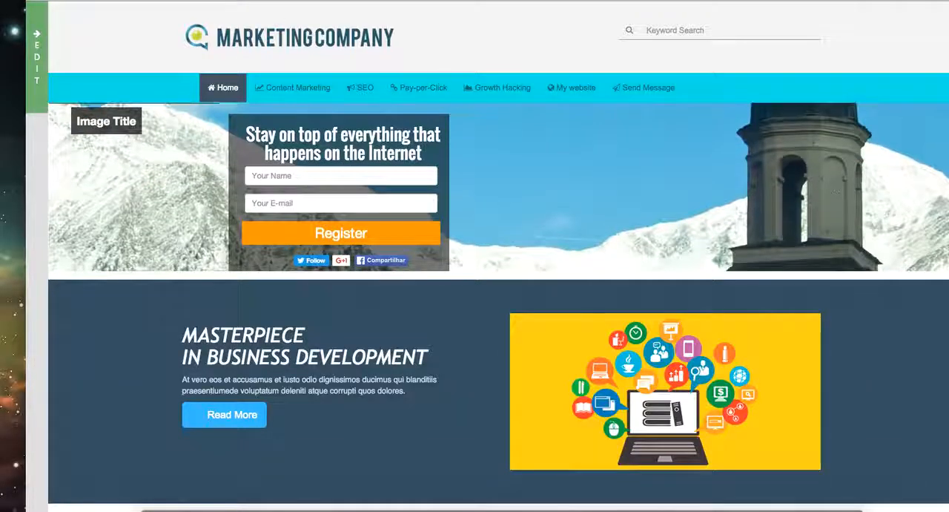
click(36, 56)
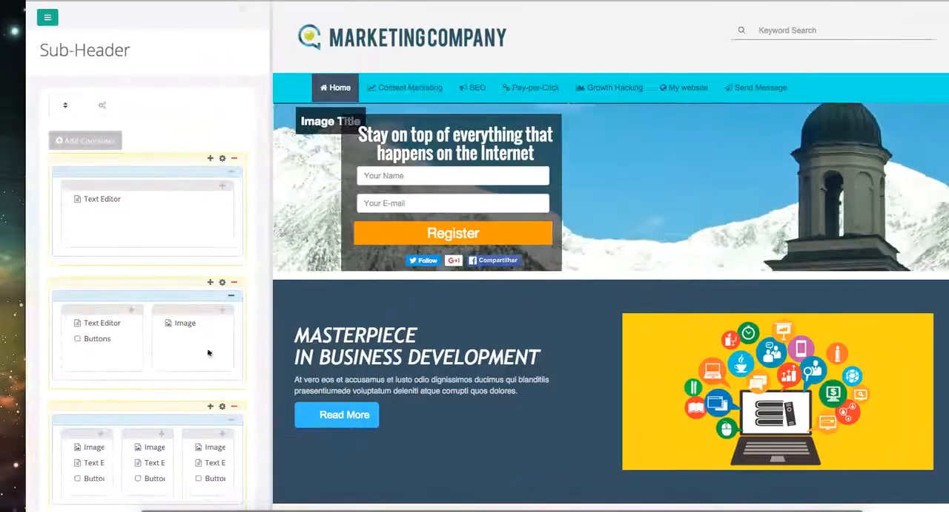
- Increase the banner iframe's height in the top container's Text Editor plug-in, accept the edit and save the sub-header
click(204, 198)
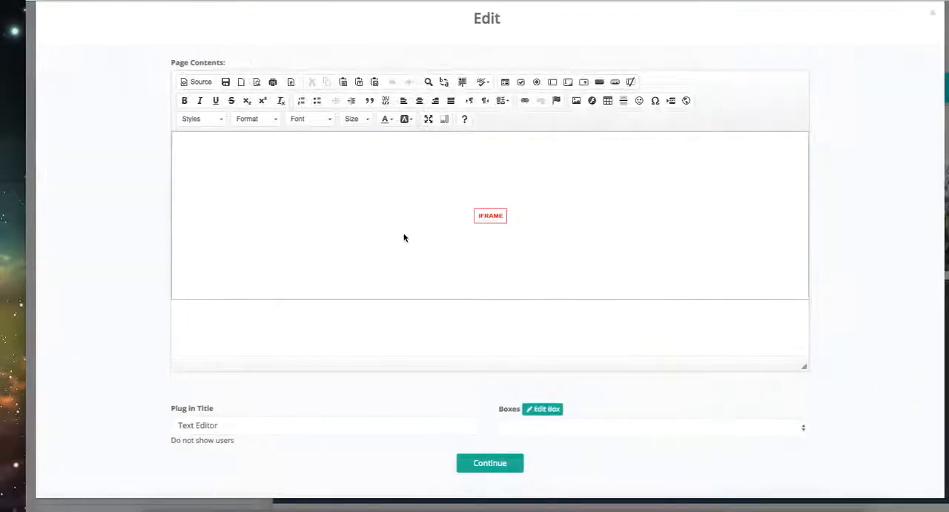
right_click(363, 254)
click(408, 301)
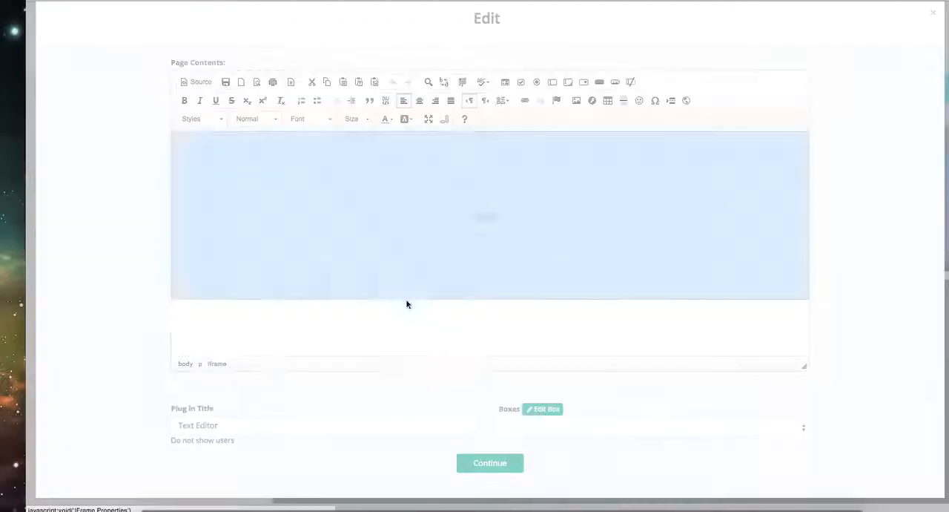
double_click(477, 239)
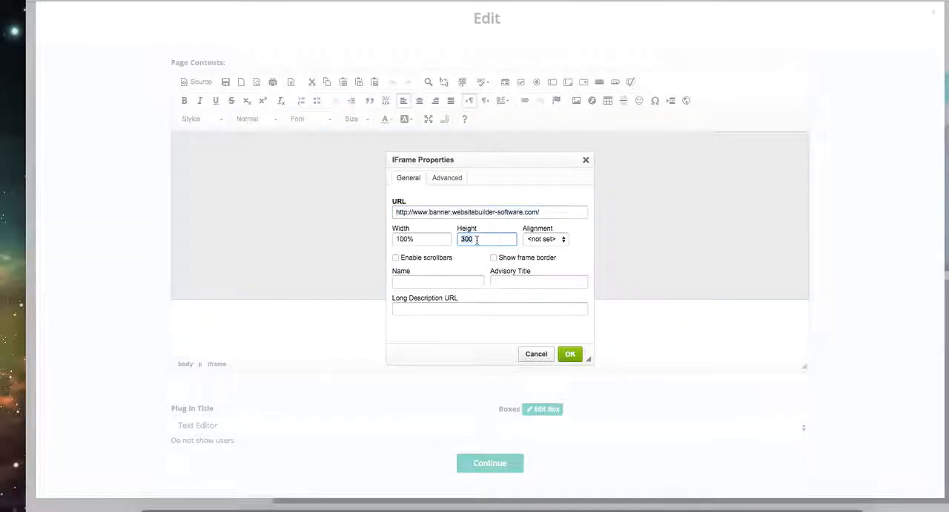
text(410)
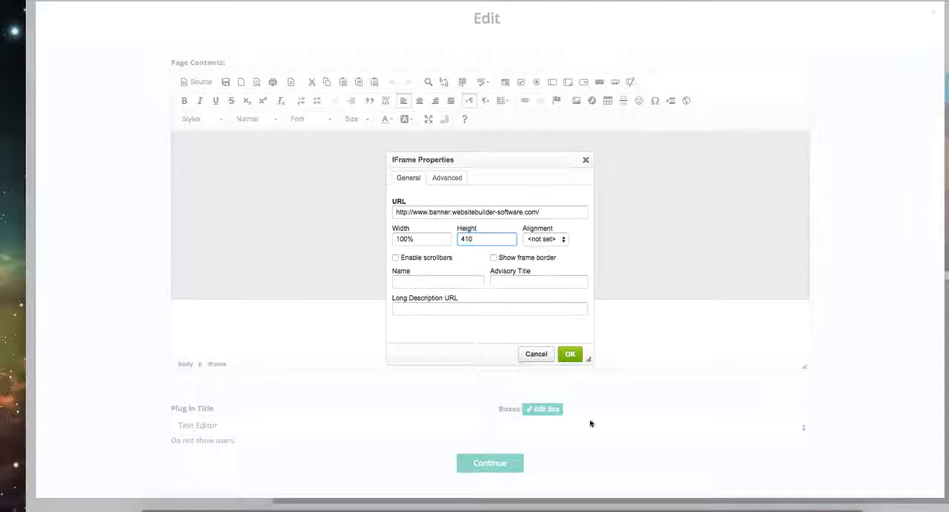
click(570, 354)
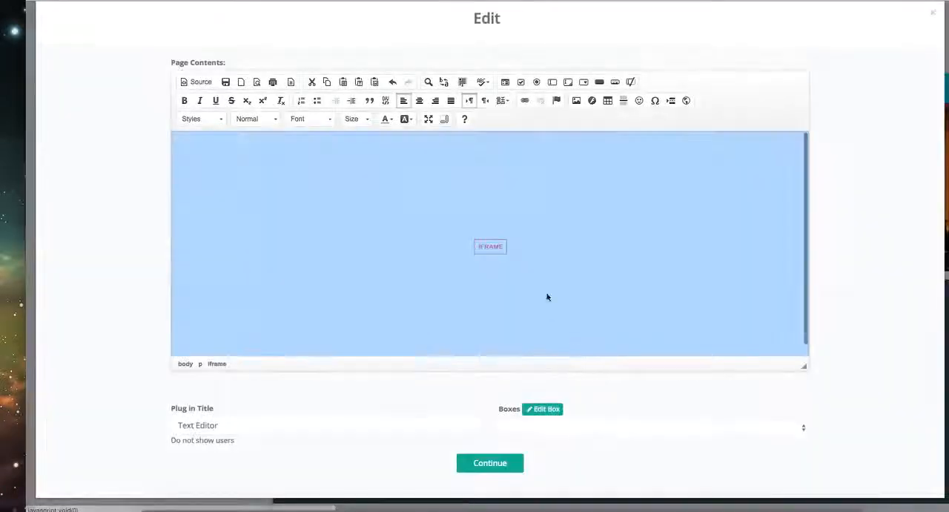
click(512, 463)
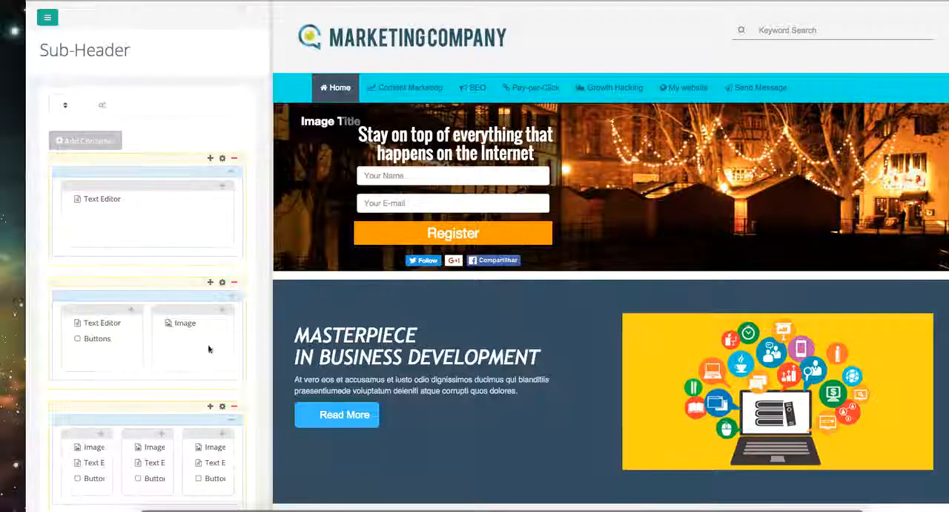
scroll(209, 349, down, 3)
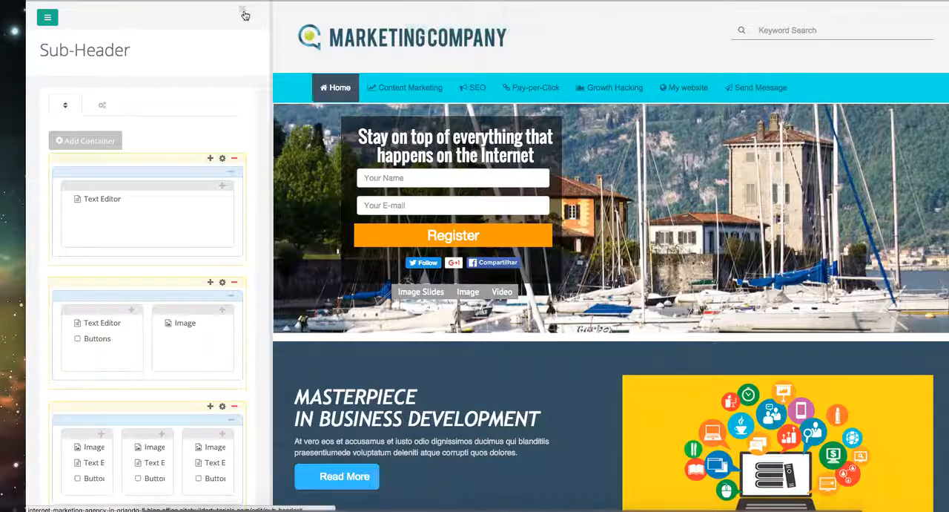
- Collapse the layout editing area to examine the taller banner across the whole page, and expand it again
click(244, 12)
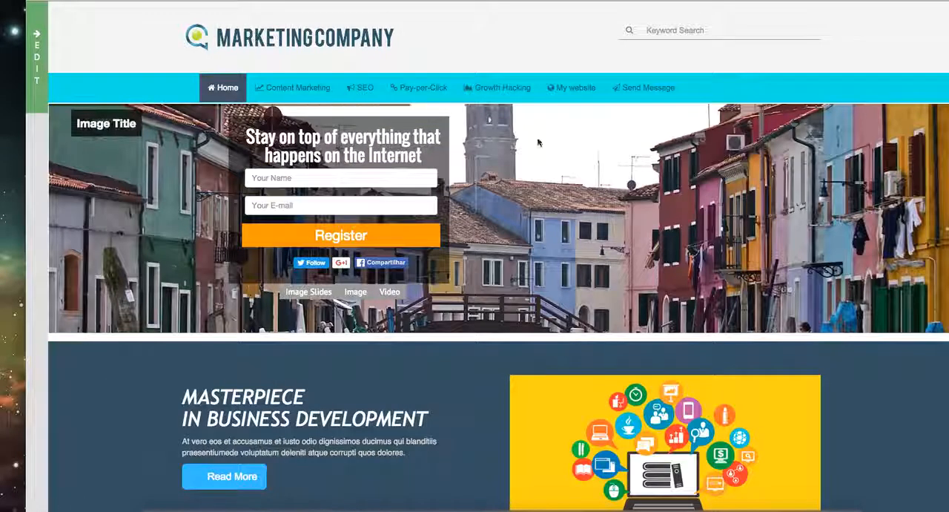
scroll(832, 347, down, 4)
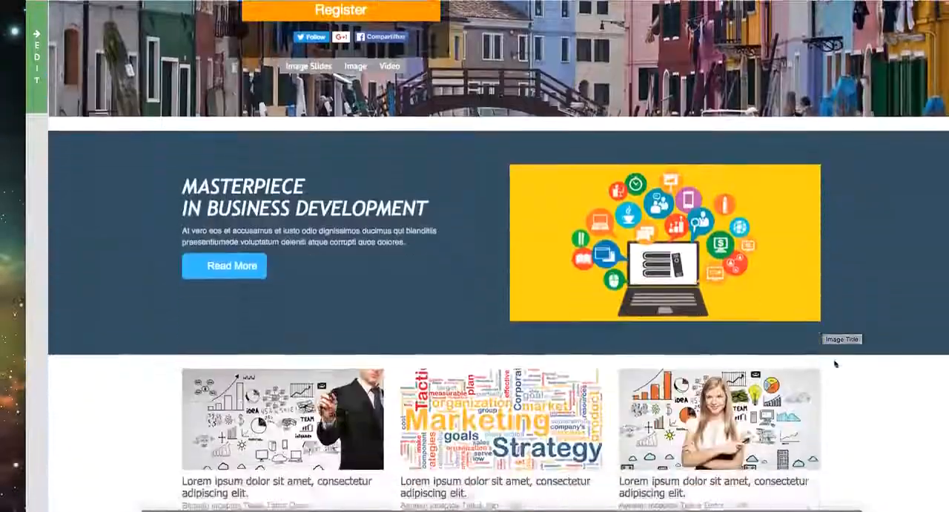
scroll(835, 360, up, 4)
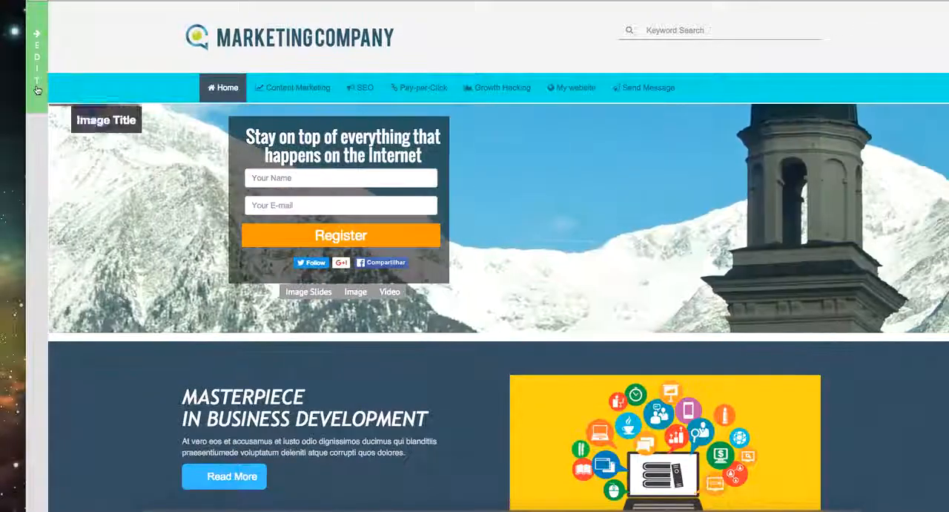
click(37, 89)
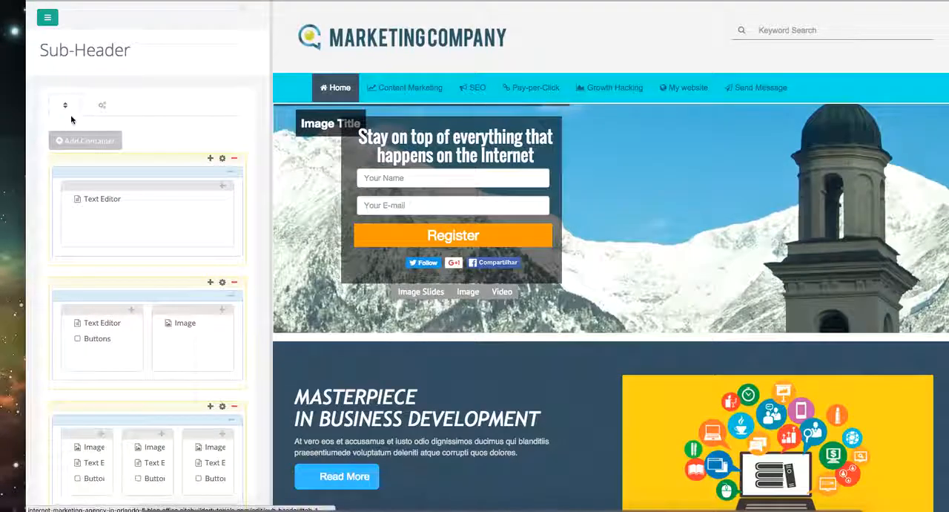